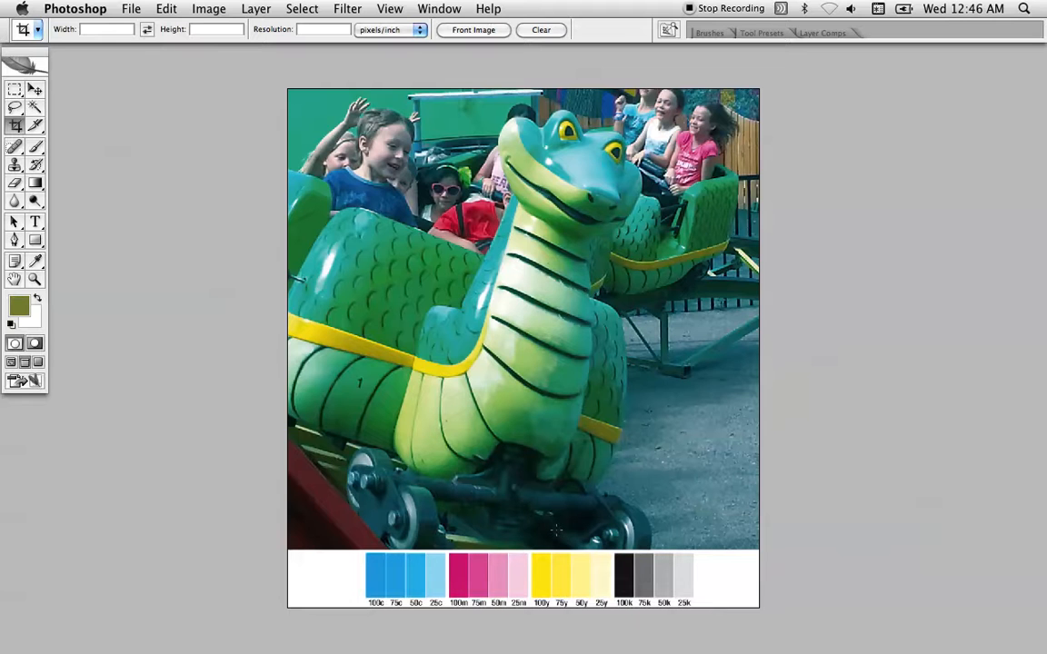
Activate the Eyedropper tool and keep its sample size at Point Sample
click(383, 4)
click(176, 85)
click(36, 263)
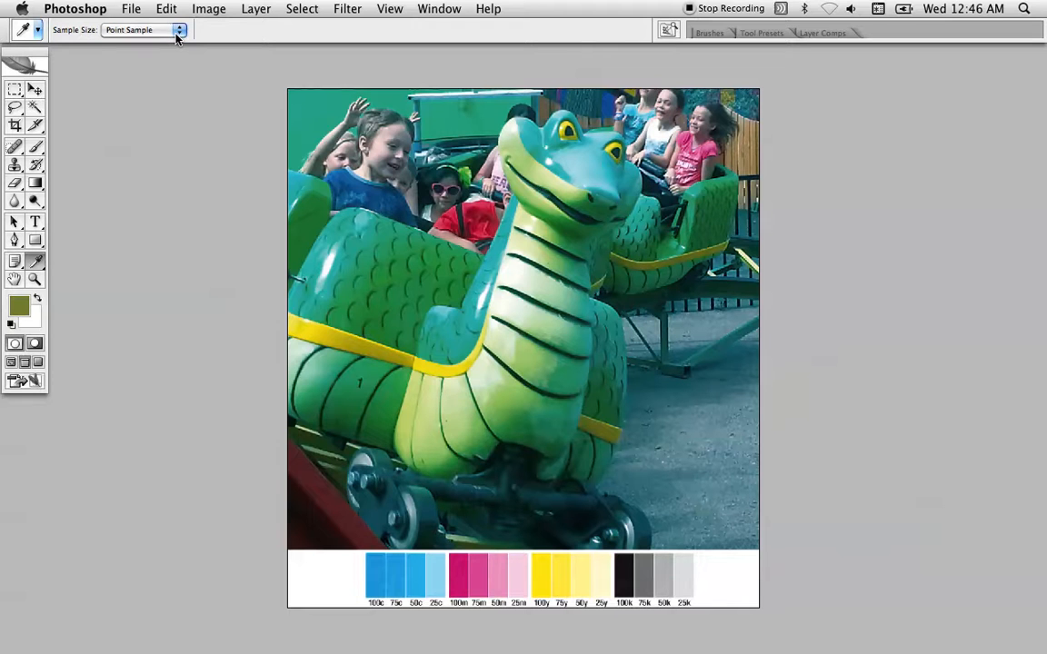
click(135, 30)
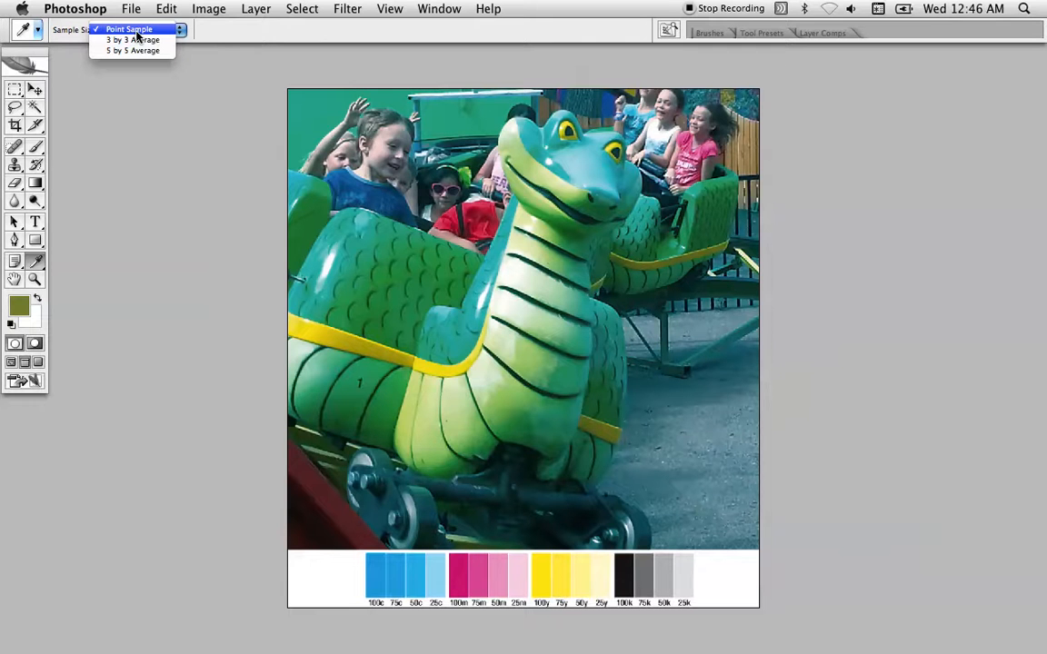
click(134, 31)
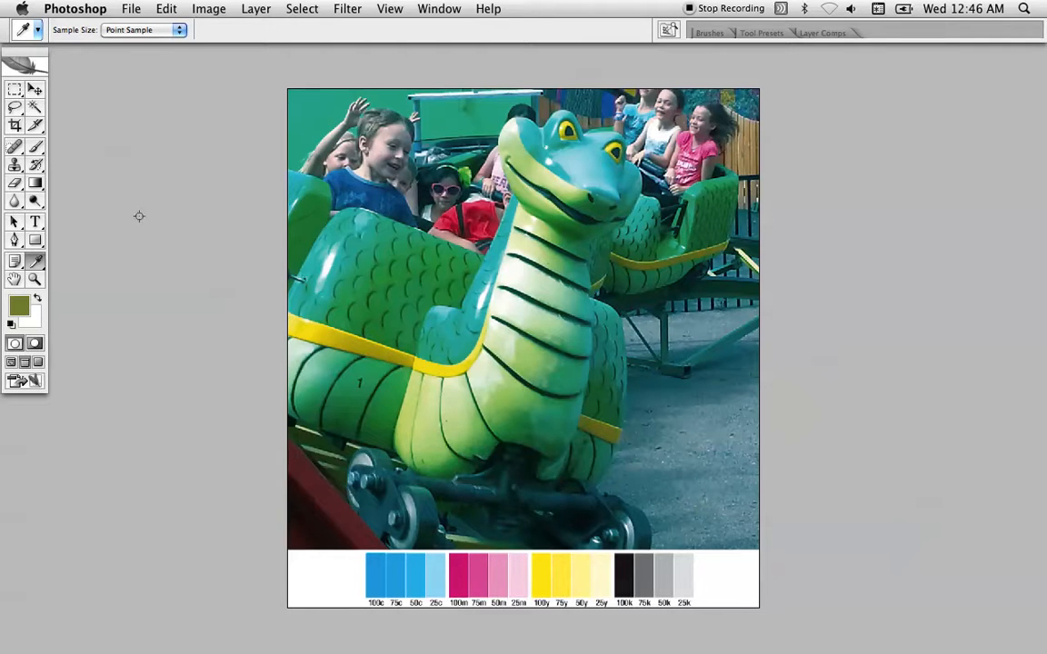
Show the Info palette and place it beside the upper part of the photo
click(402, 7)
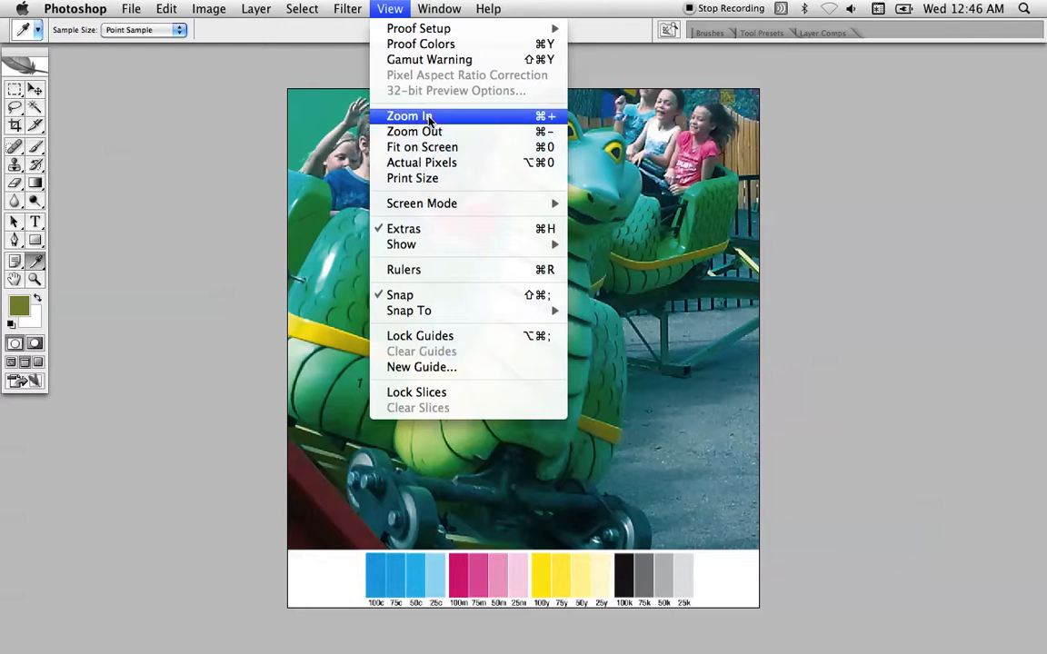
mouse_move(439, 8)
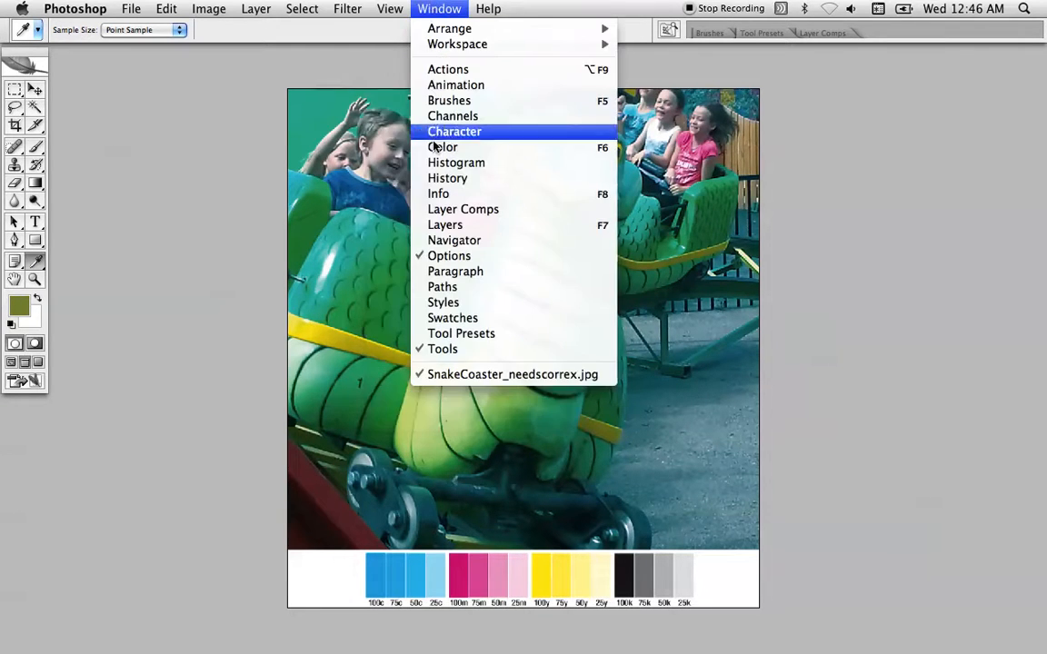
click(441, 194)
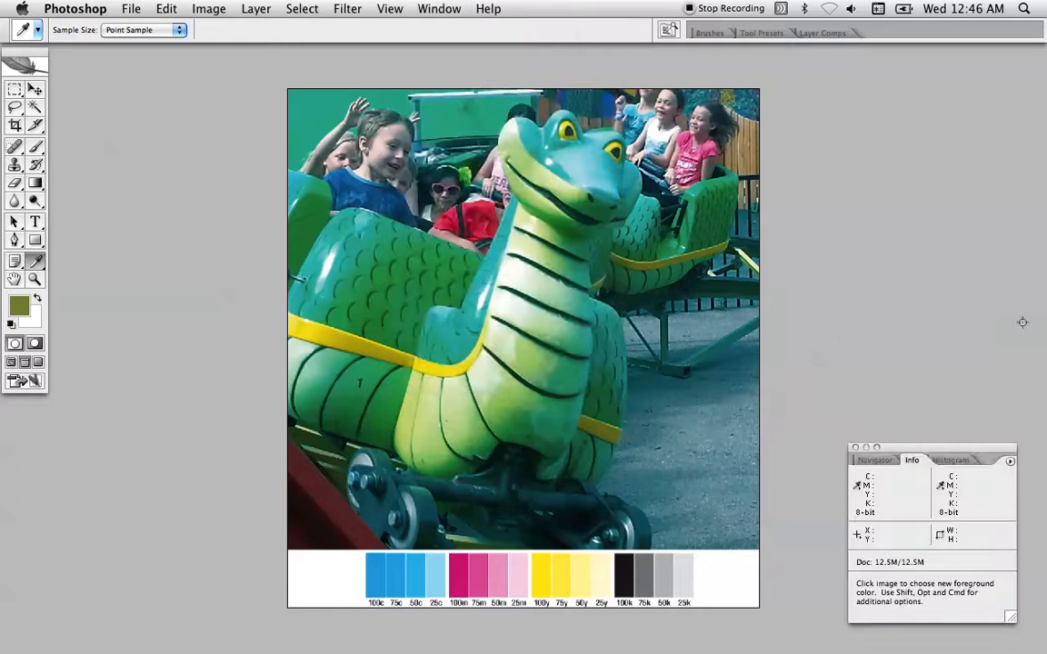
drag(951, 460, 951, 107)
Start a Curves adjustment and place its dialog below the Info palette so both can be read
click(347, 8)
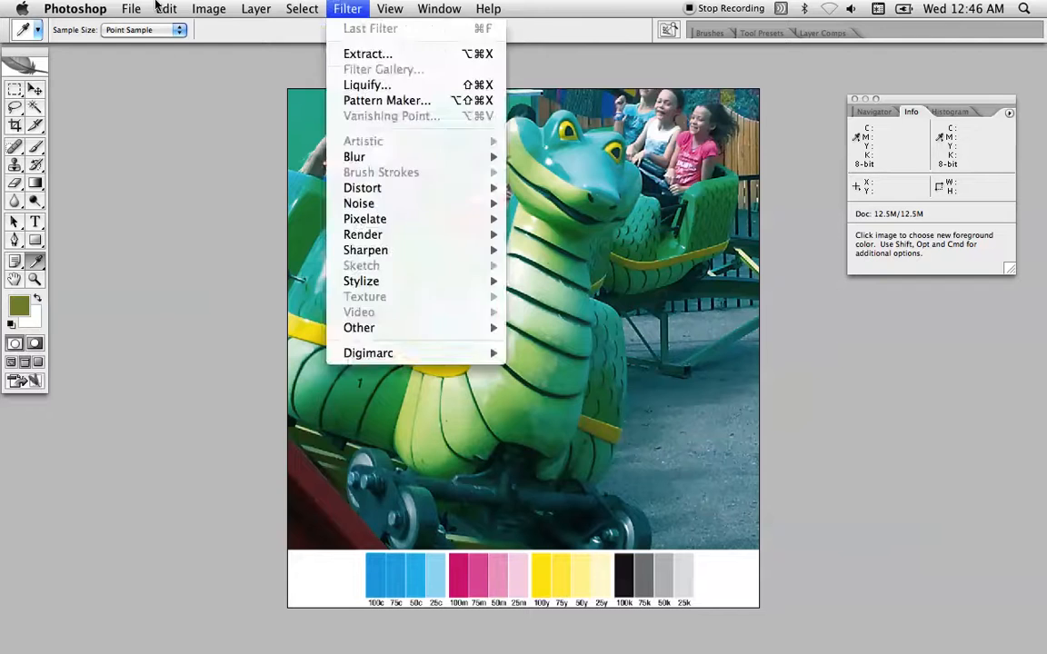
mouse_move(186, 7)
mouse_move(207, 28)
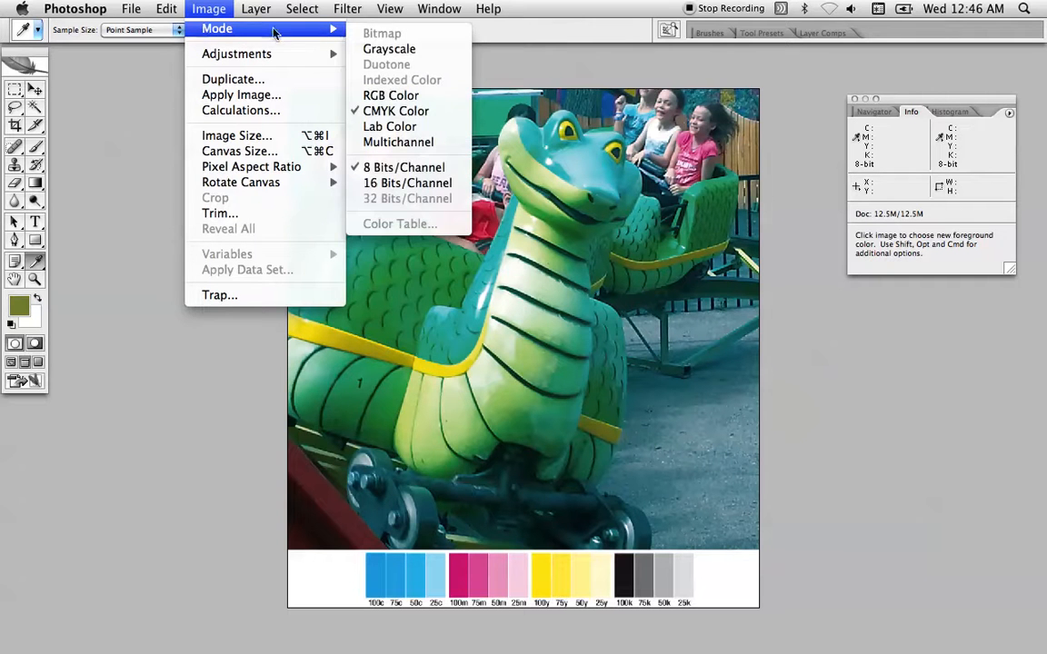
mouse_move(264, 56)
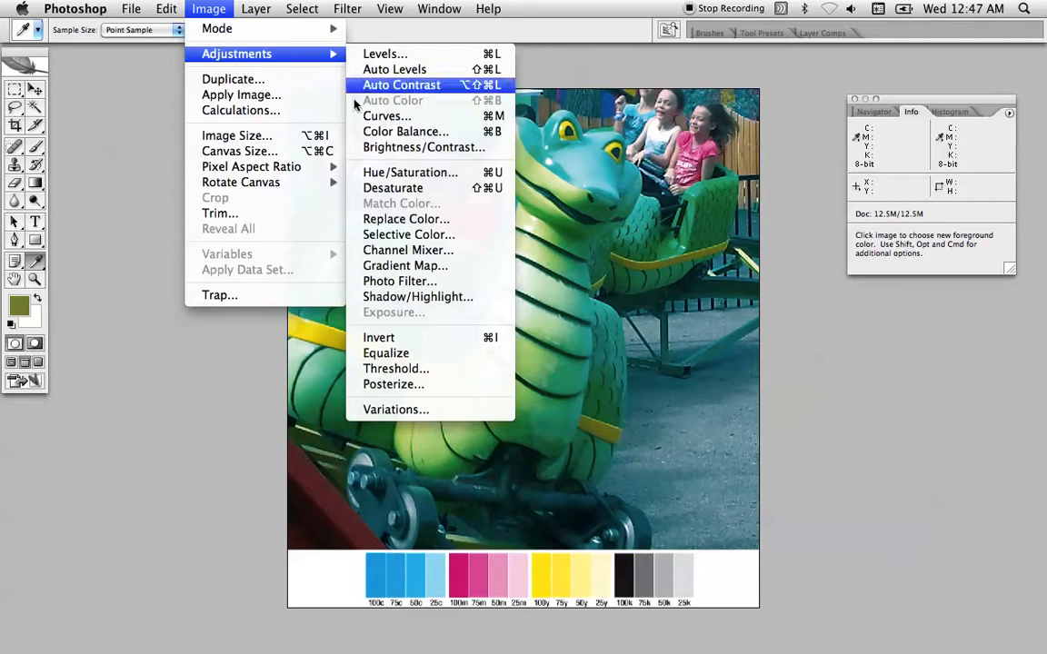
click(350, 116)
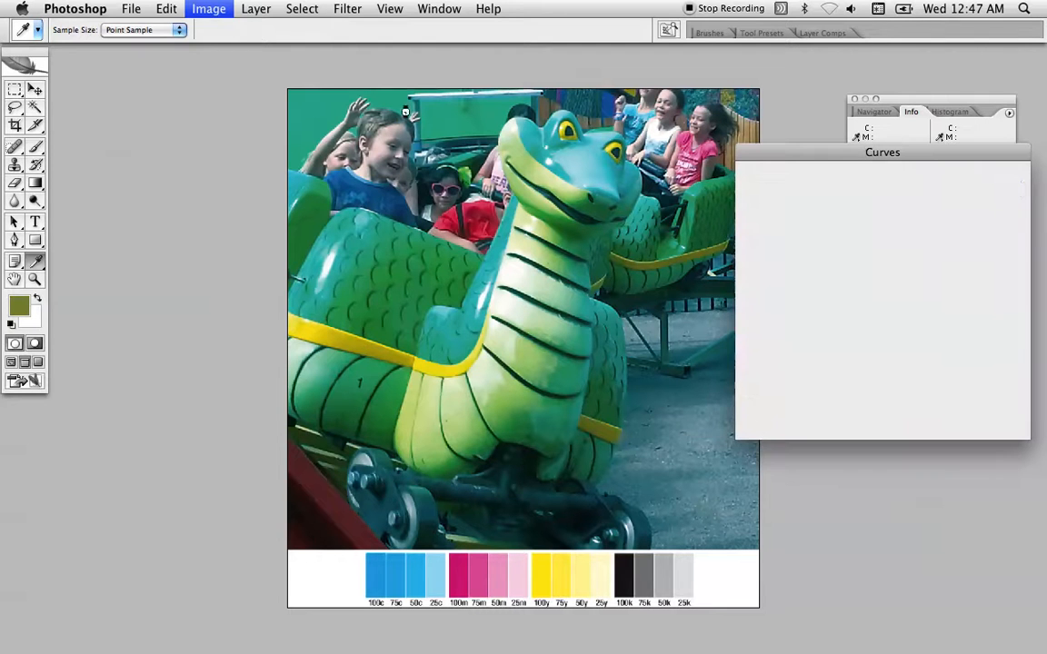
drag(815, 158, 821, 310)
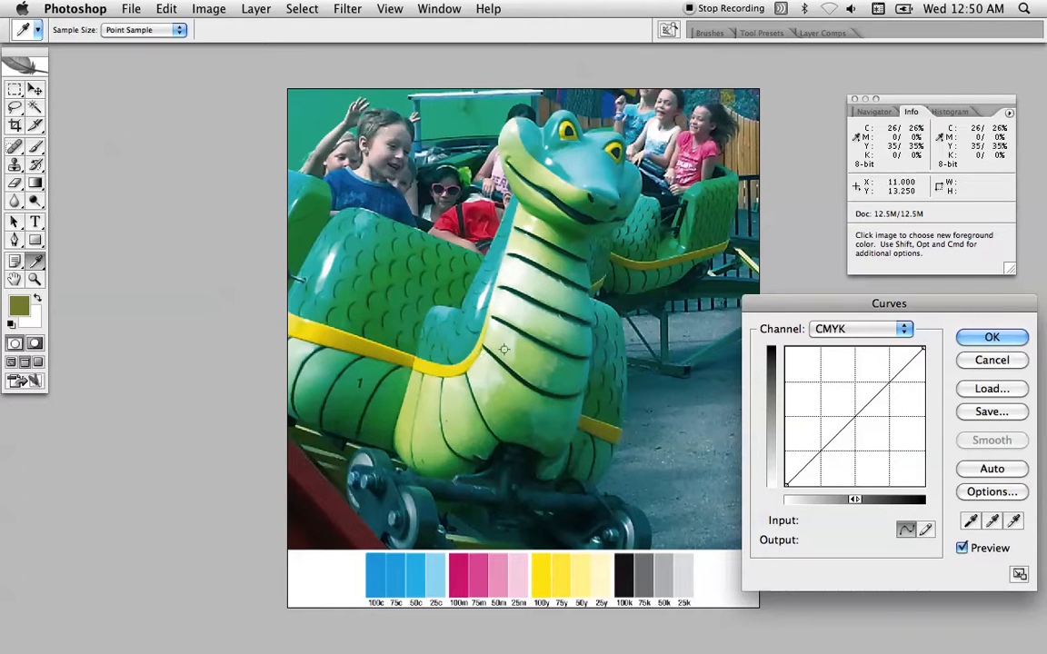
Cycle the Curves adjustment through Magenta, Yellow, Black and the composite CMYK, and settle on the Cyan channel
click(840, 329)
click(839, 346)
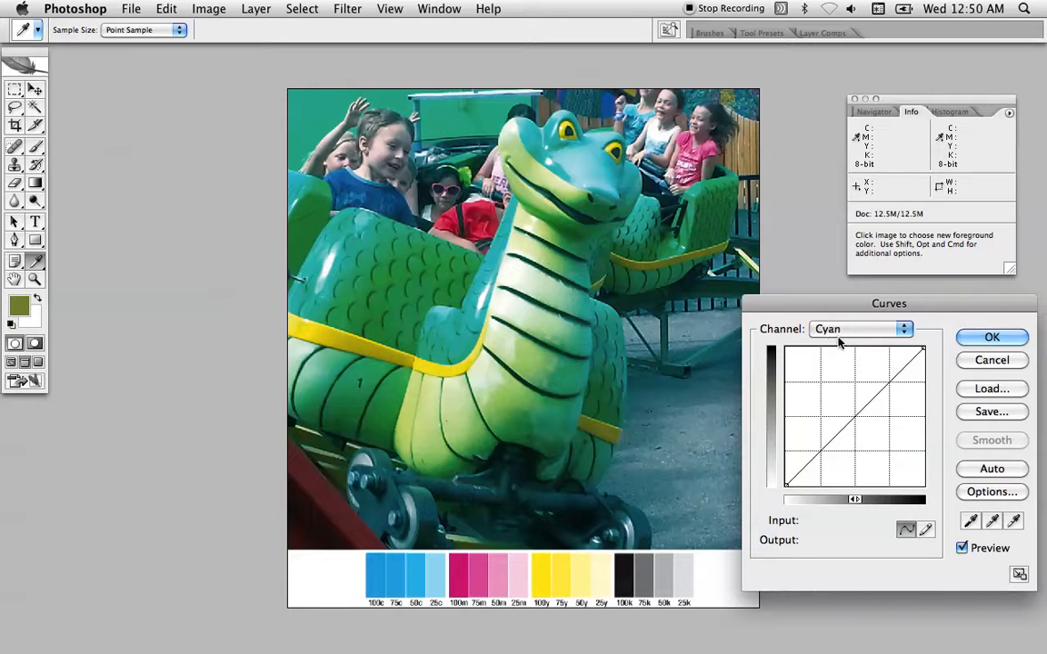
key(super+2)
key(super+3)
key(super+4)
key(super+1)
key(super+grave)
drag(835, 332, 835, 347)
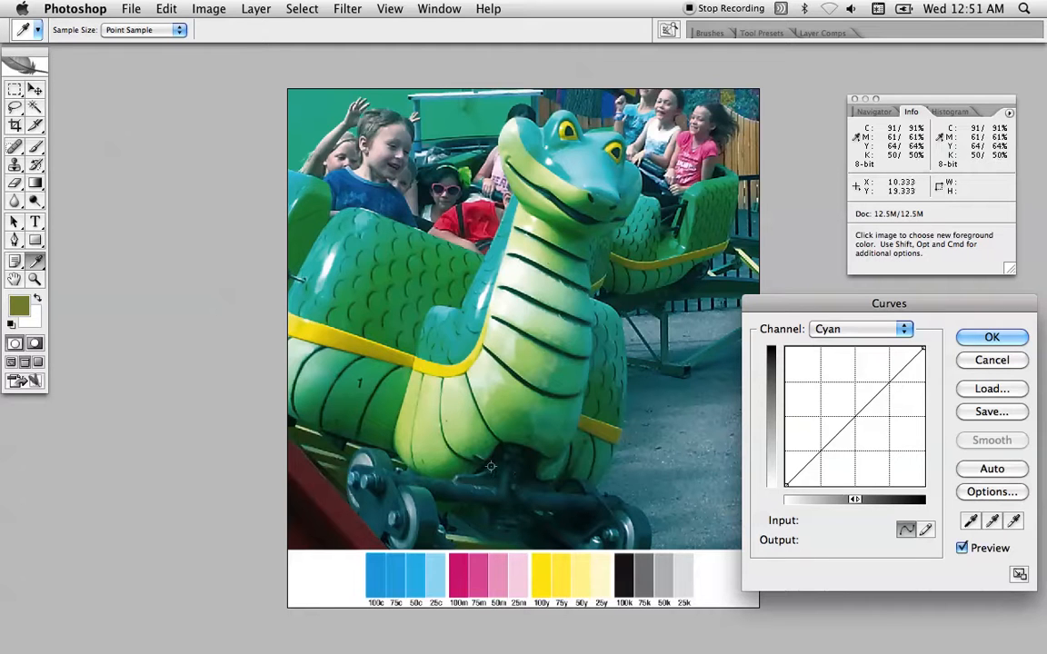
Sample the front boy's face and lower the Cyan curve to output 91 at input 100 and output 51 at input 76
click(383, 148)
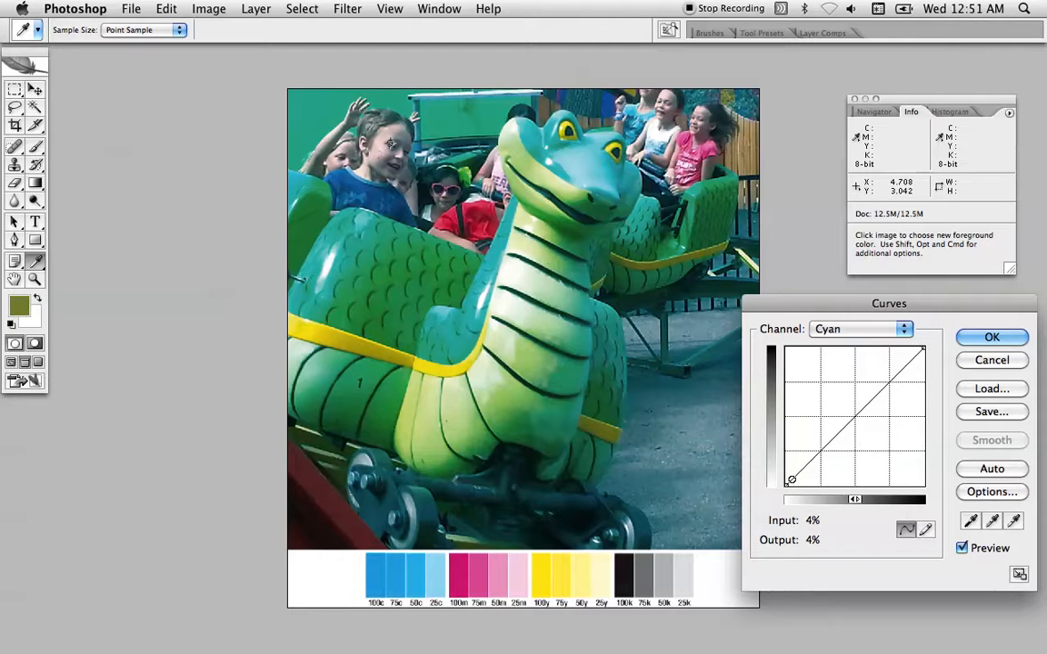
mouse_move(392, 148)
mouse_down()
mouse_move(370, 137)
mouse_move(383, 155)
mouse_move(398, 132)
mouse_move(375, 155)
mouse_move(383, 150)
mouse_up()
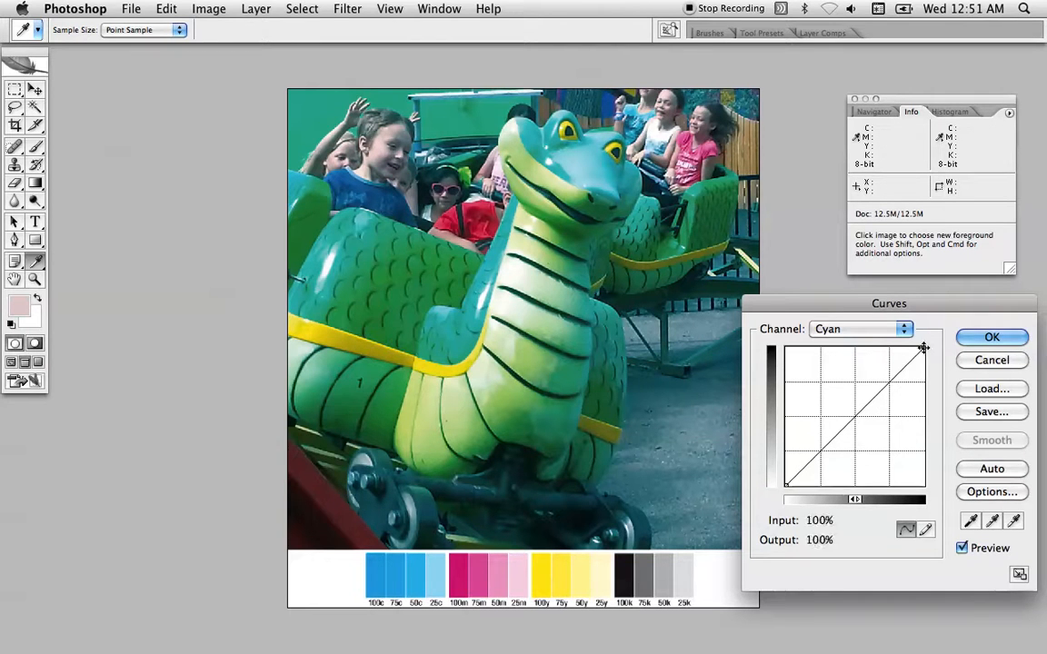
drag(923, 348, 928, 361)
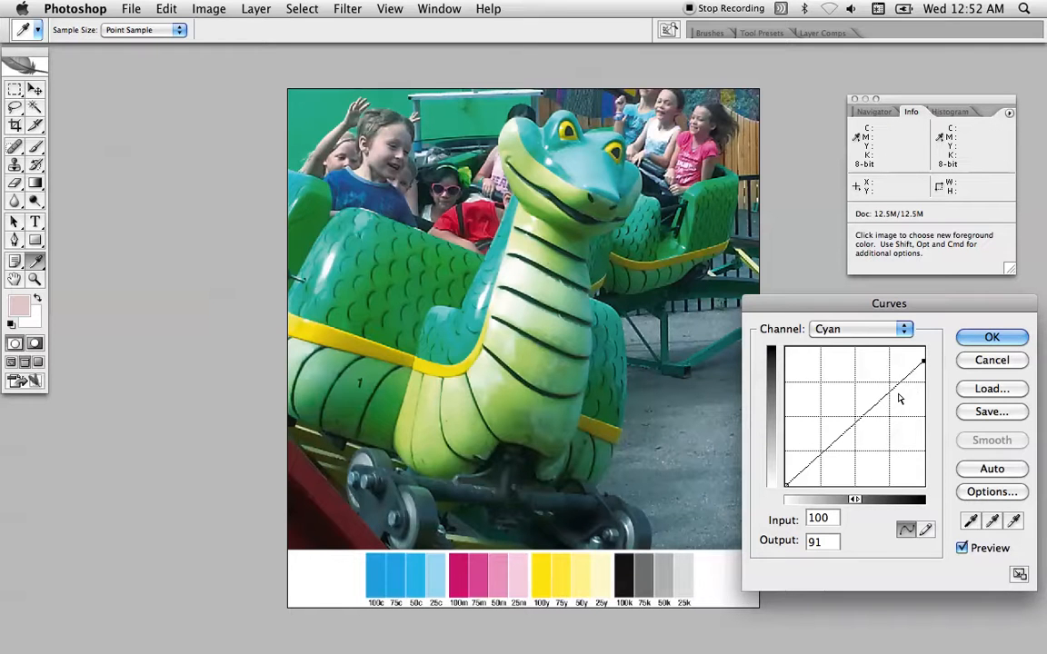
drag(888, 393, 890, 415)
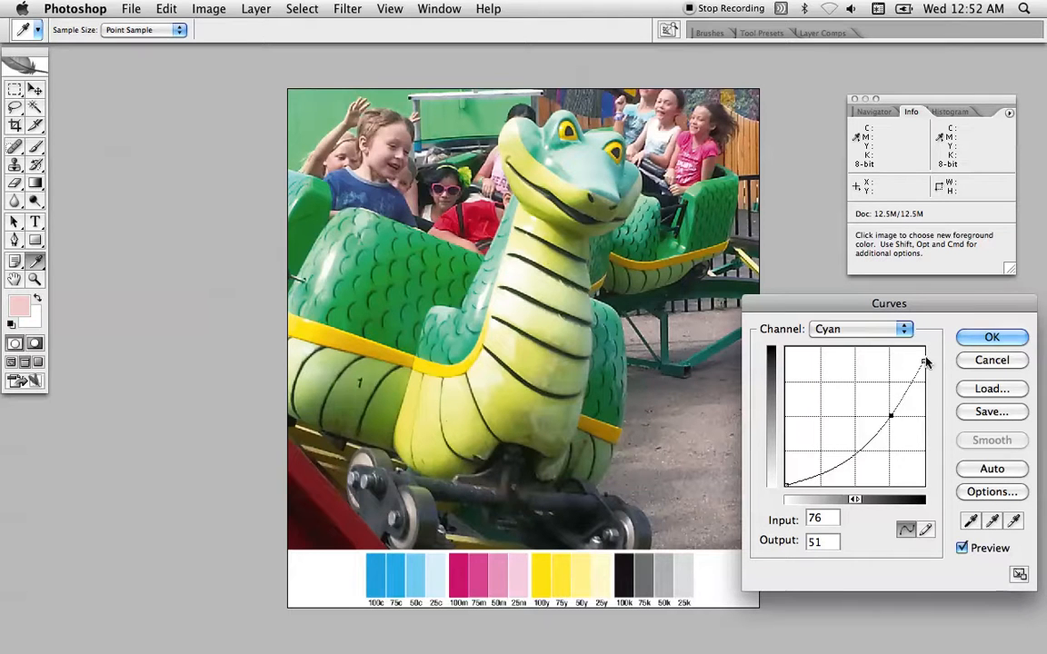
Try the Cyan curve's input-100 endpoint at outputs 92 and 100, and return it to 91
drag(922, 360, 924, 359)
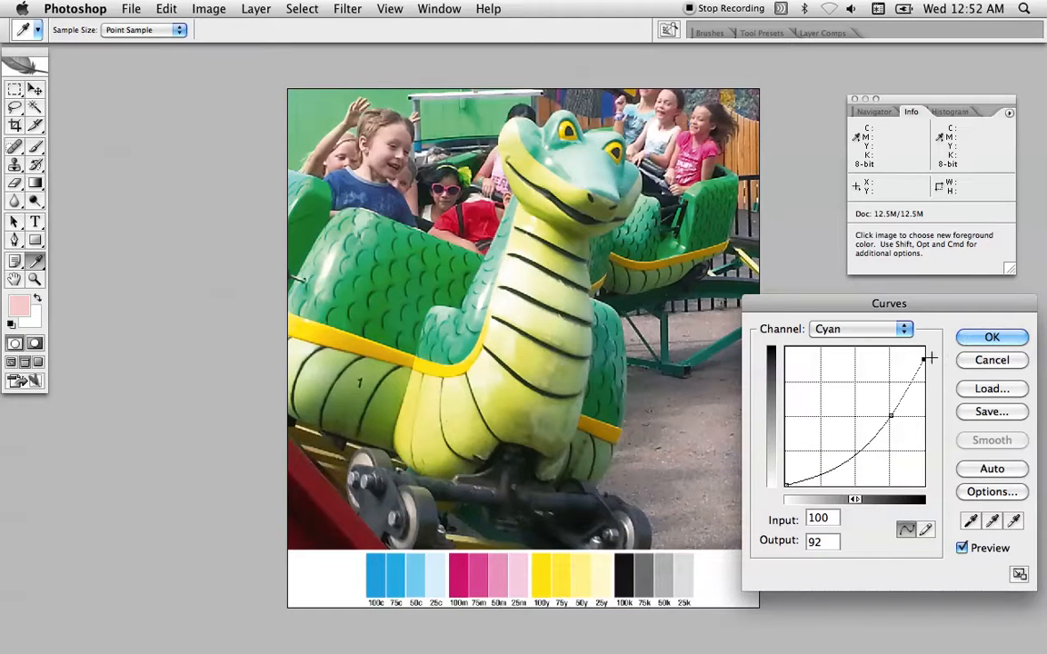
drag(925, 356, 954, 343)
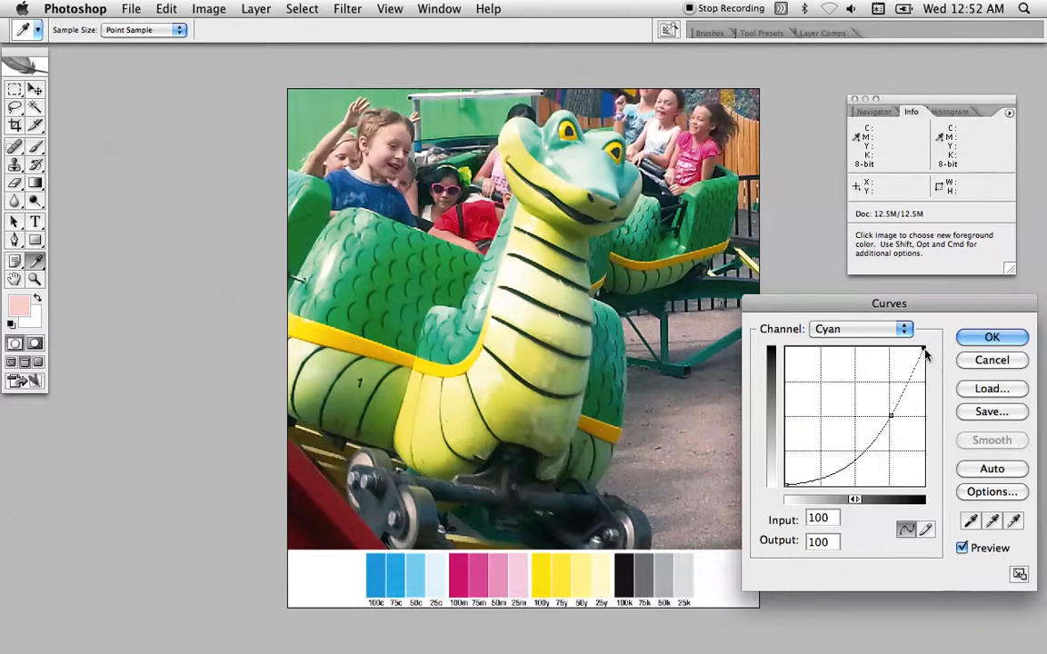
drag(923, 348, 927, 361)
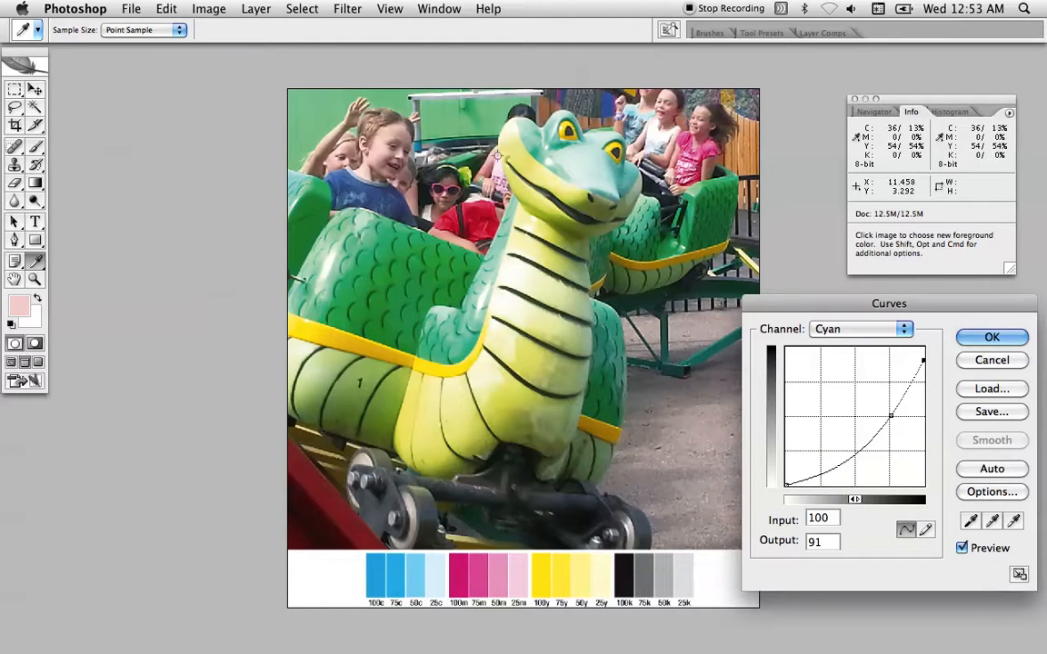
Sample the front boy's forehead and try a point on the lighter part of the Cyan curve, discarding it
click(393, 131)
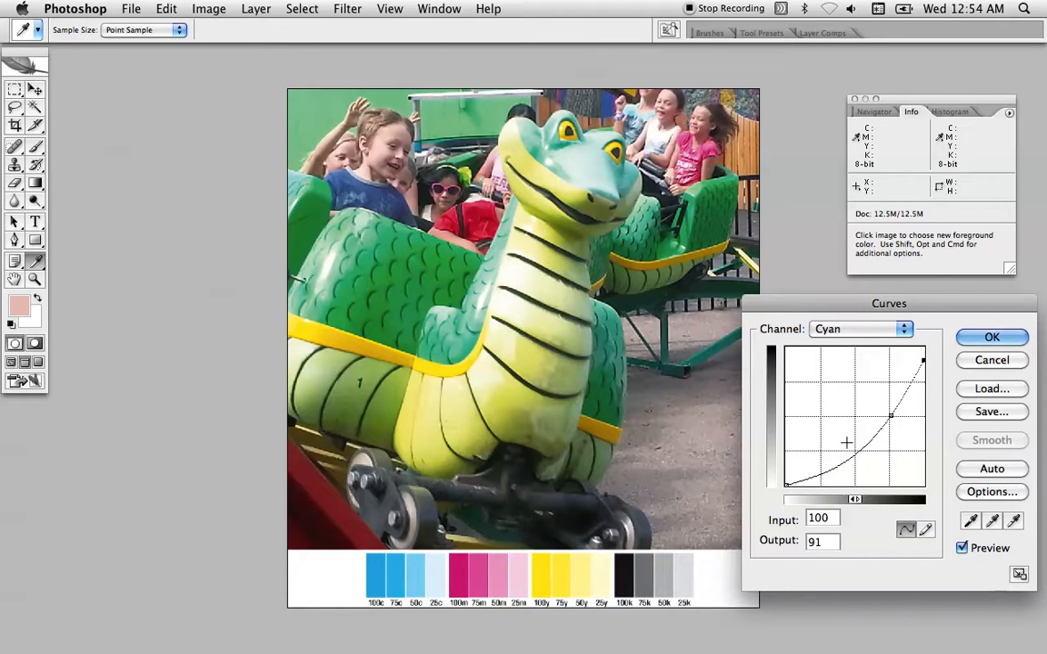
drag(821, 464, 754, 422)
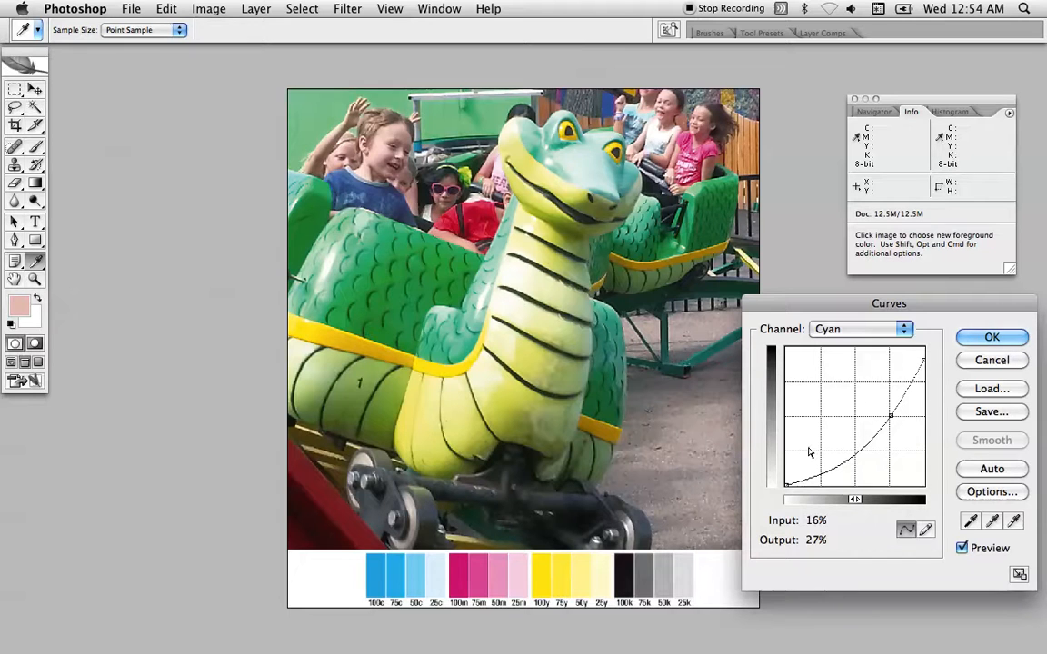
Switch to the Black channel, try an extreme curve point at about input 95, output 19, and remove it
key(super+3)
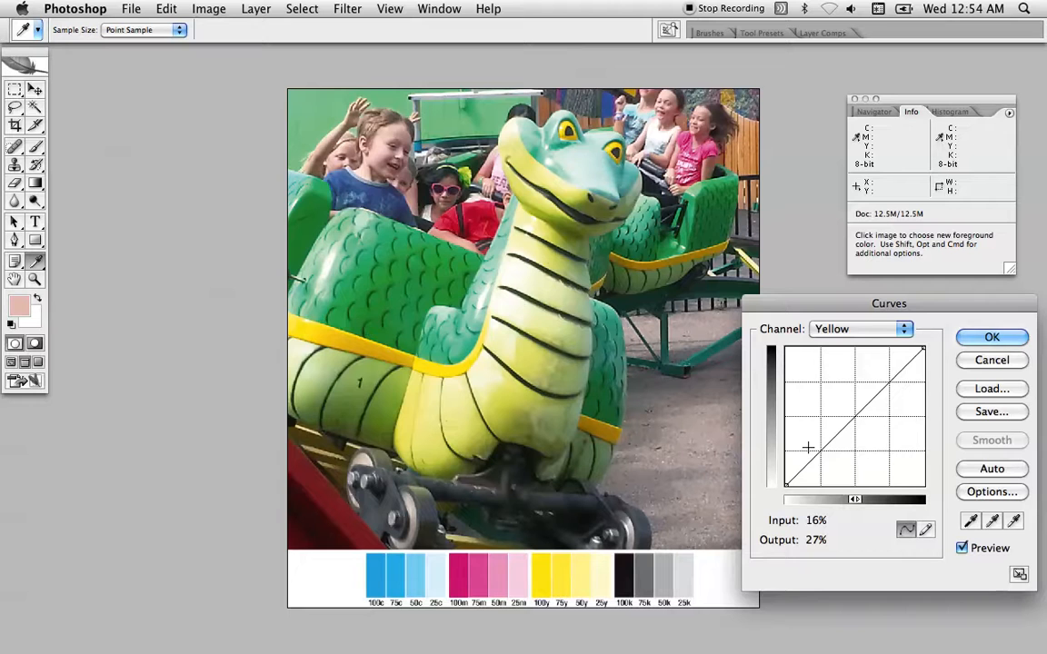
key(super+4)
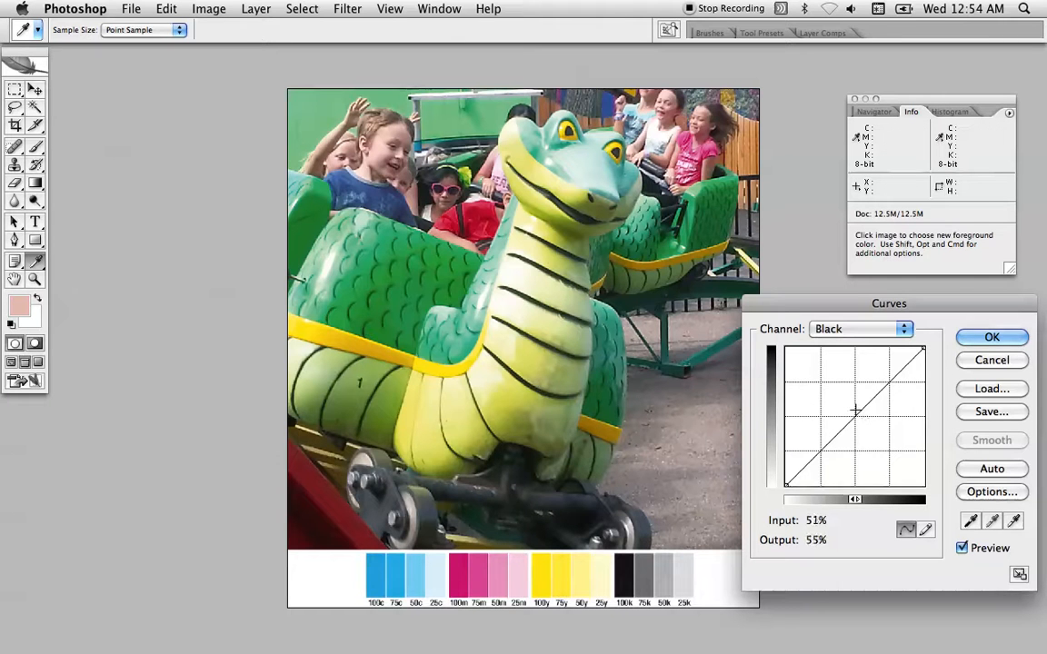
drag(853, 406, 916, 459)
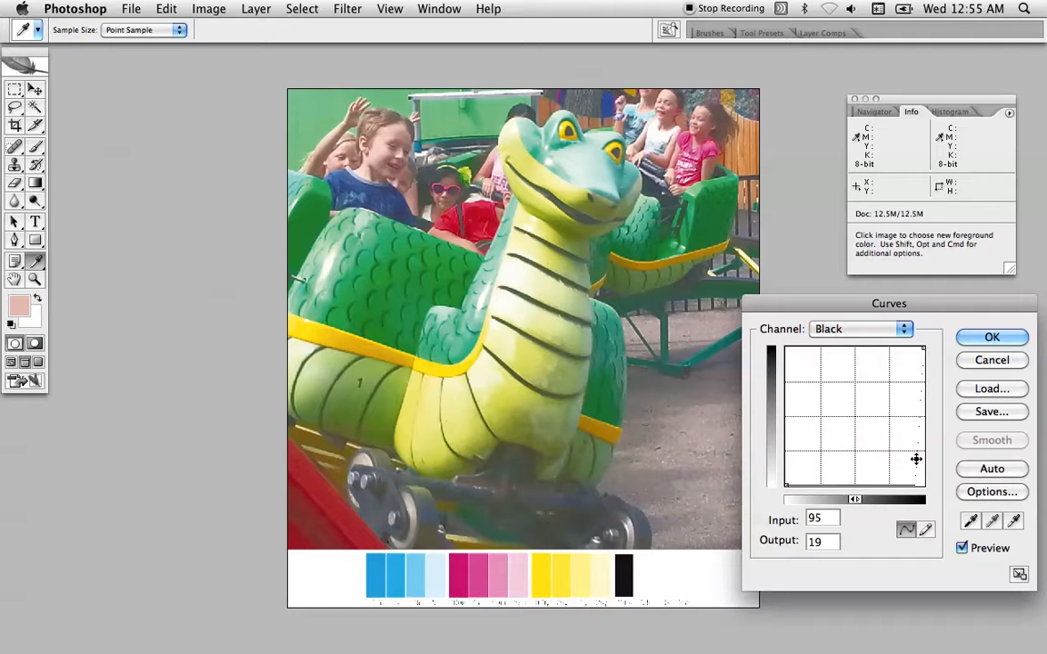
drag(914, 458, 1045, 461)
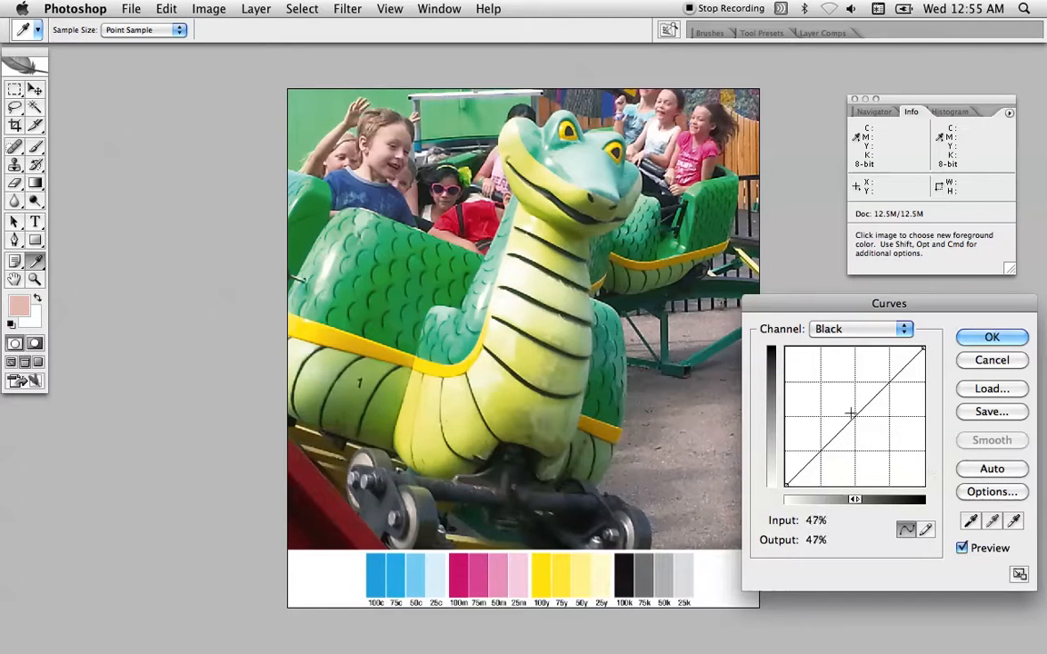
Darken the Black channel's midtones with a curve point at input 50, output 60
drag(850, 415, 844, 391)
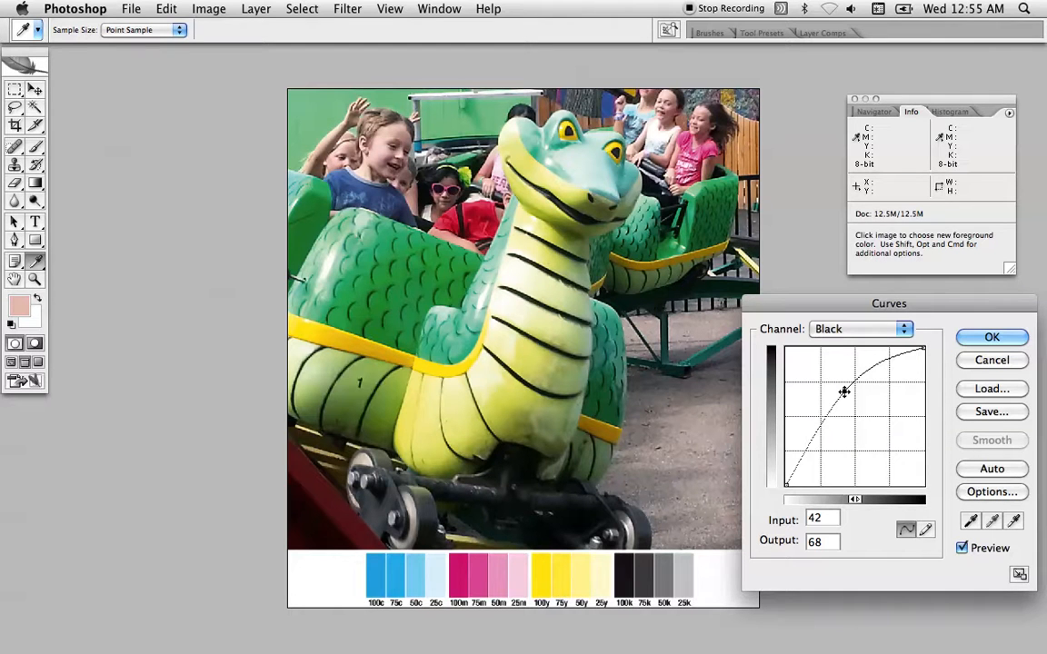
mouse_move(844, 391)
mouse_down()
mouse_move(864, 402)
mouse_move(854, 406)
mouse_up()
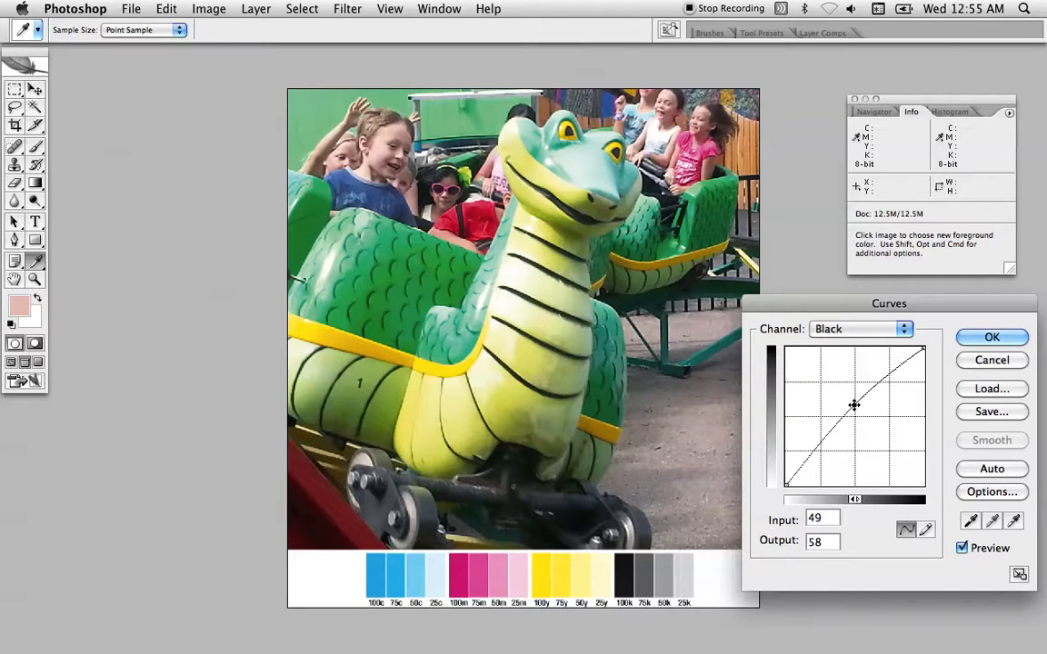
key(Up)
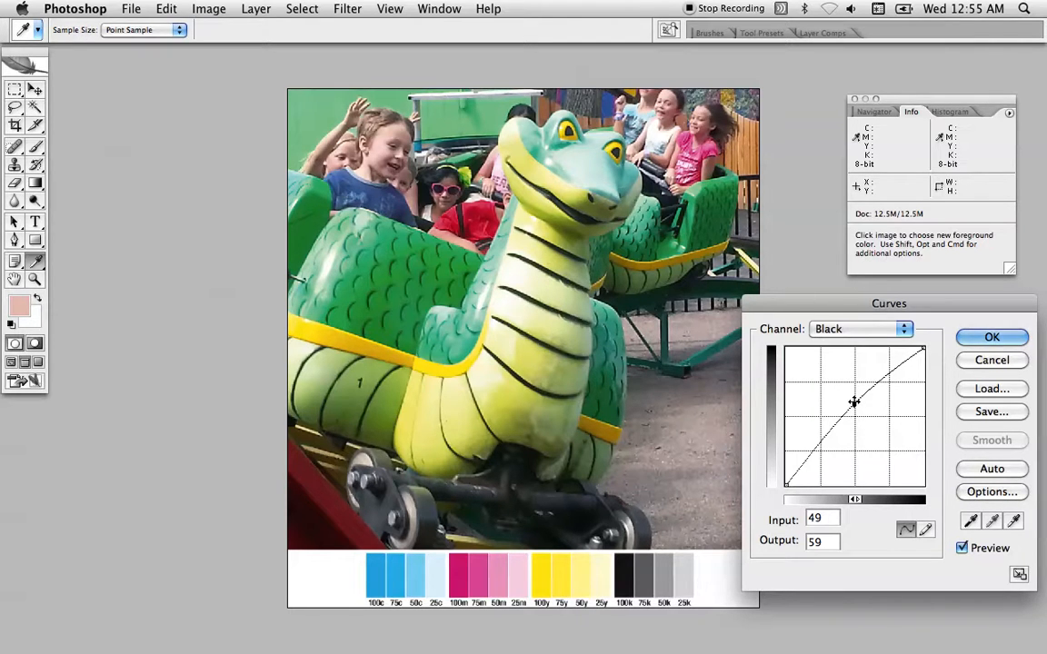
drag(853, 402, 854, 400)
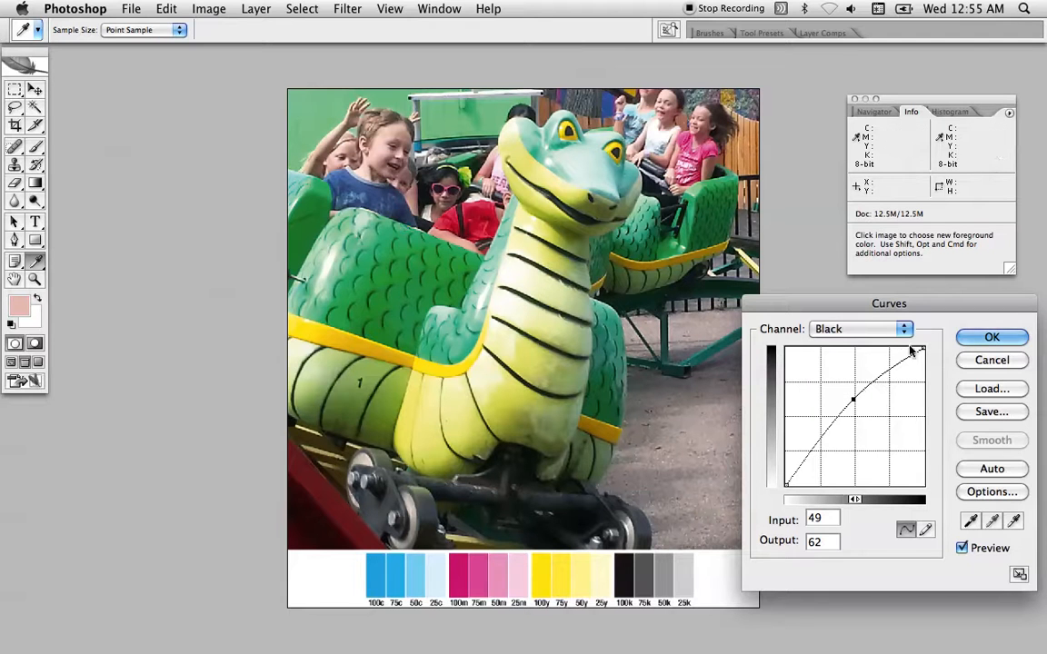
drag(855, 402, 854, 401)
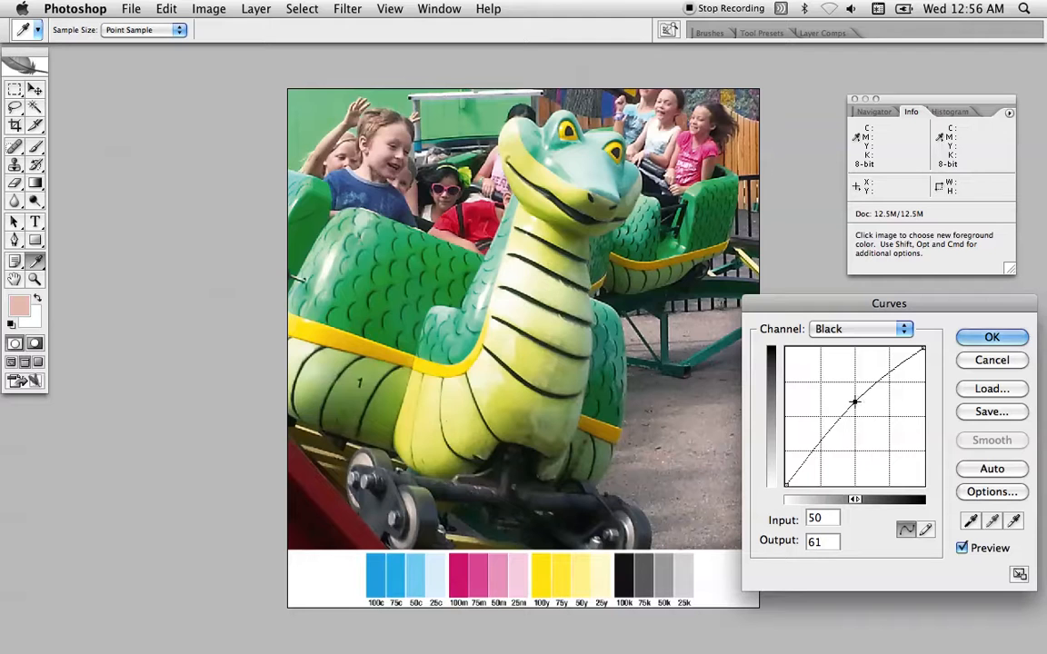
key(Down)
Compare the curves of the Cyan, Magenta, Yellow and Black channels and return to Cyan
key(super+1)
key(super+2)
key(super+1)
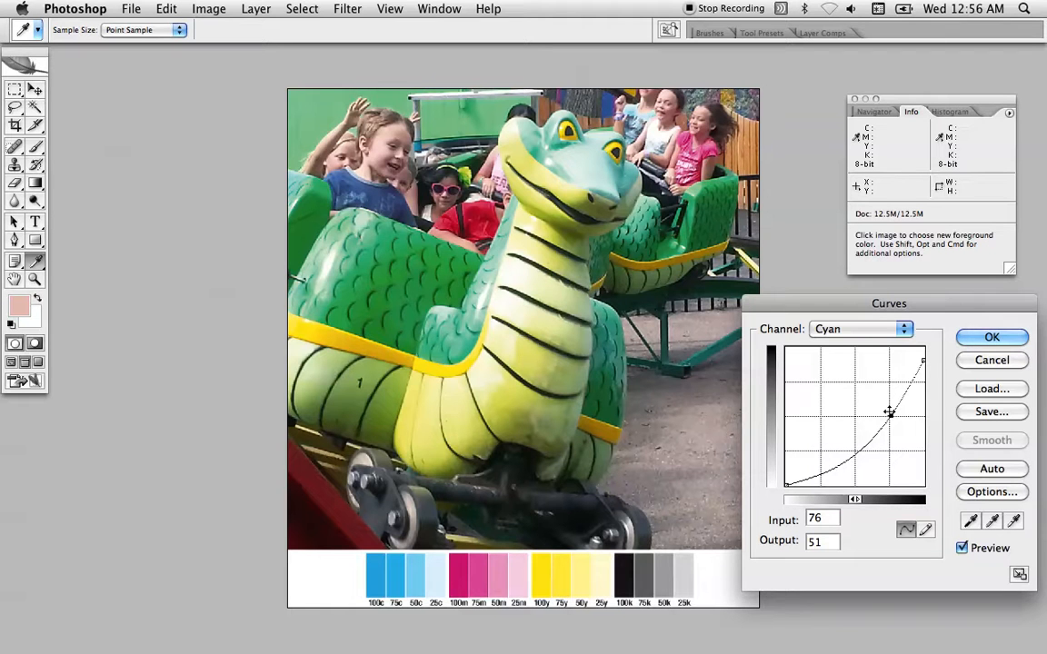
key(super+2)
key(super+3)
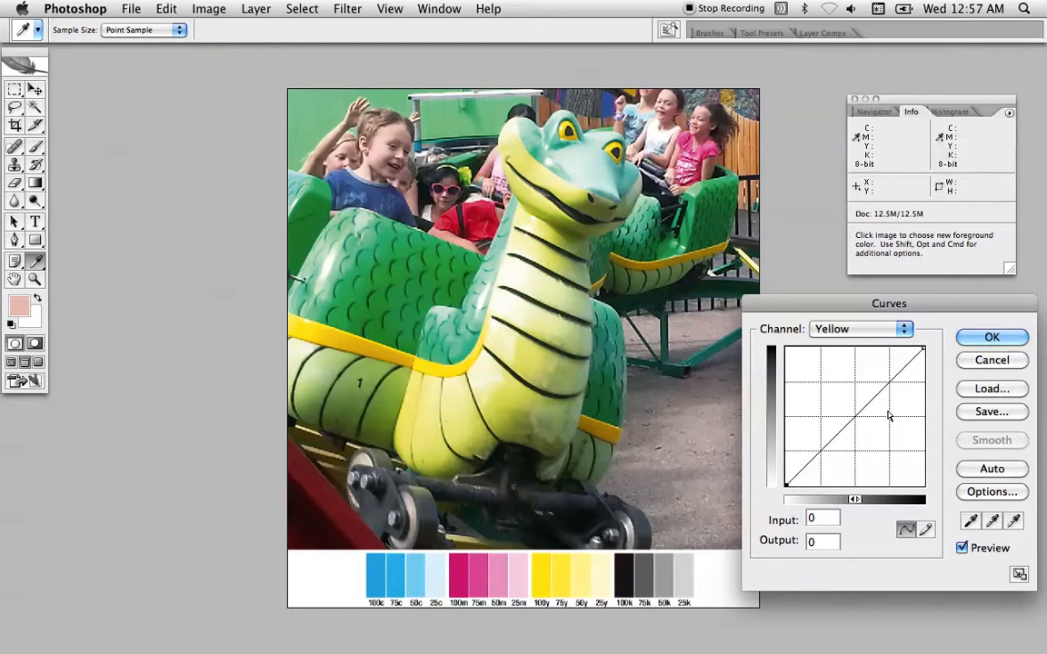
key(super+4)
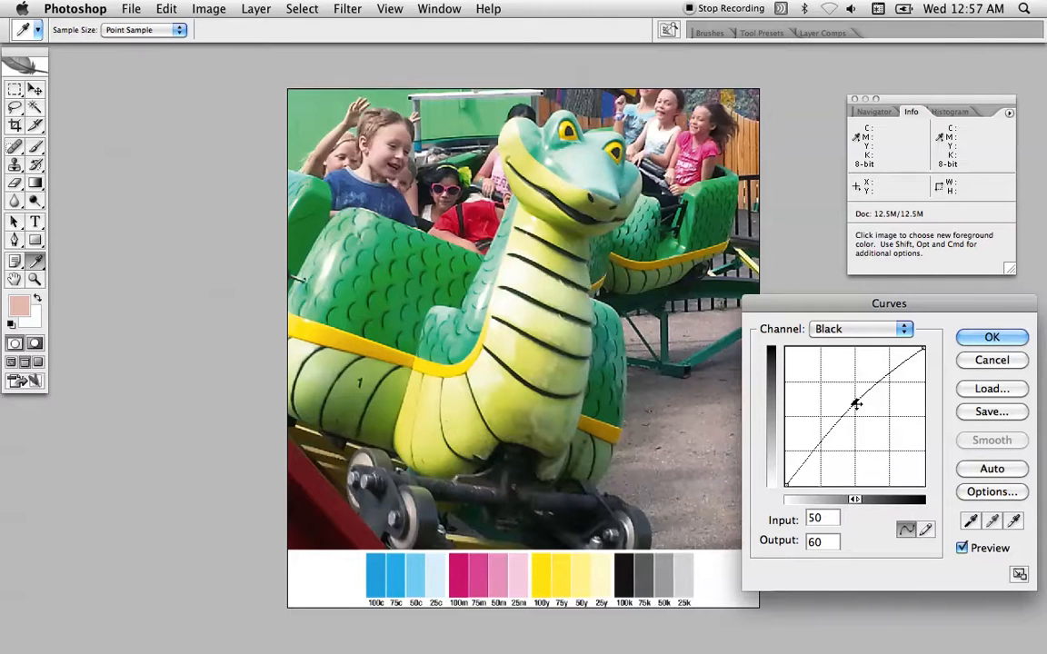
key(super+1)
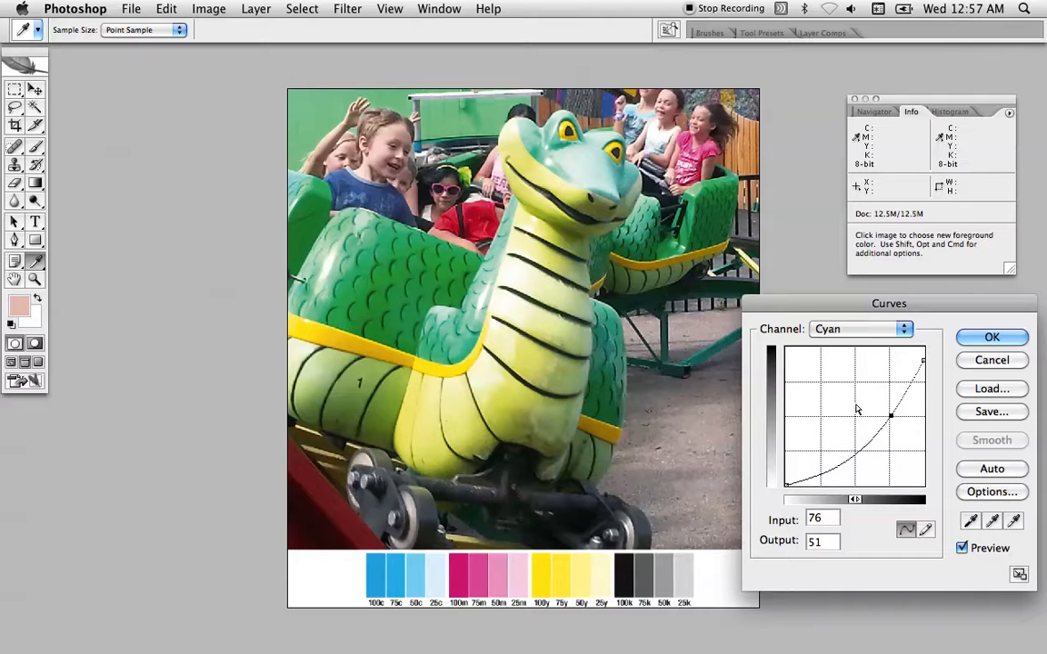
Check the Black channel's curve and apply the Curves adjustment to the photo
key(super+3)
key(super+4)
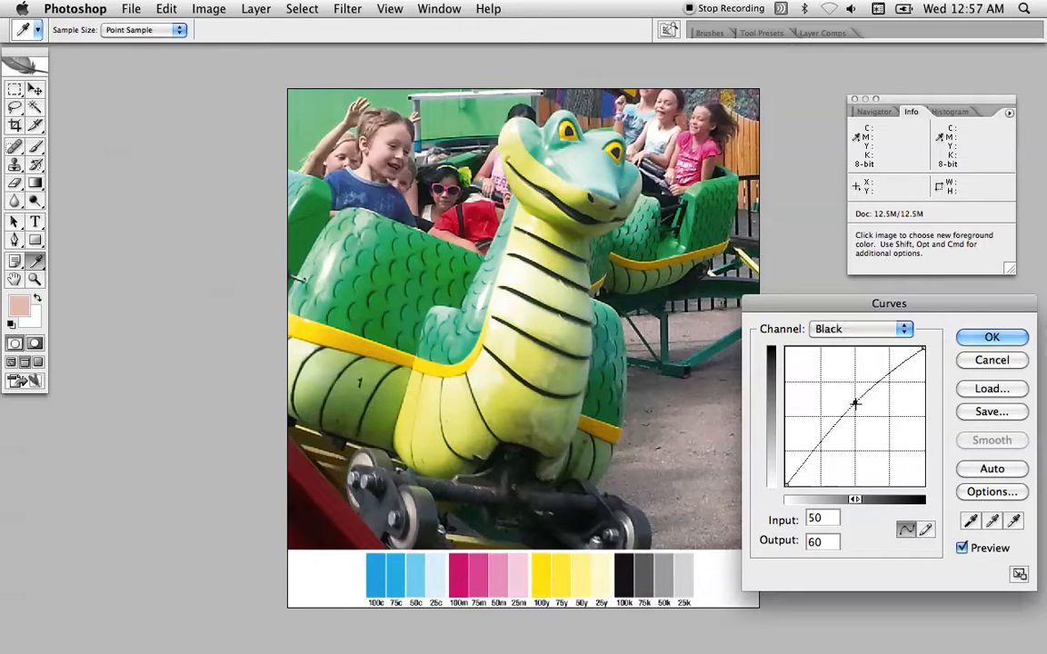
click(971, 340)
Enlarge the CMYK color bars below the photo and place the Info palette beside them to read the ink values of the cyan patches
key(super+space)
click(536, 547)
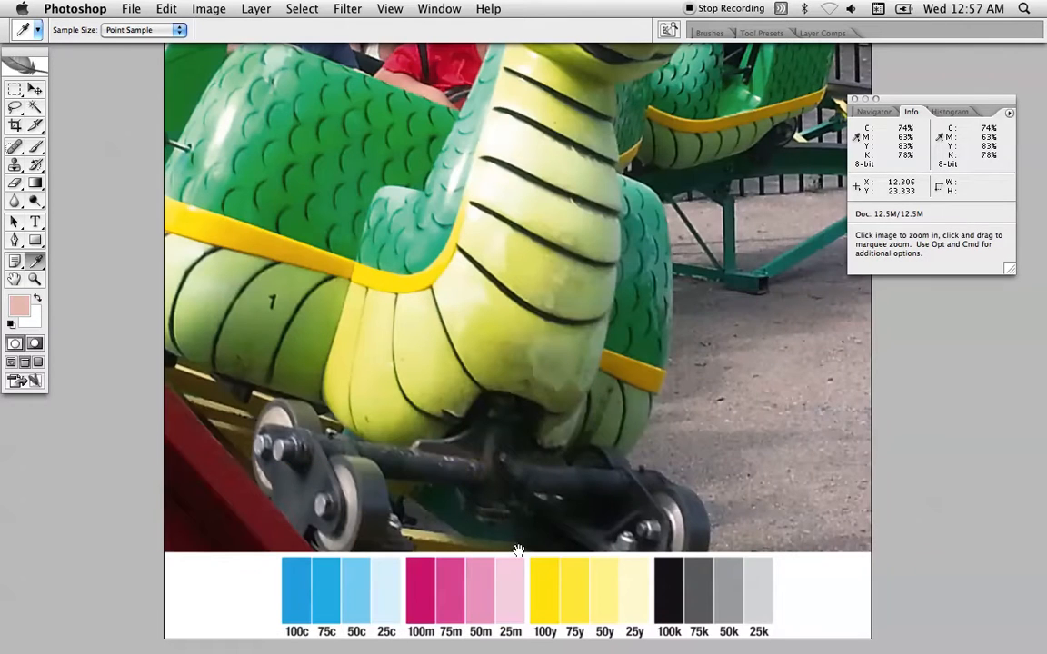
drag(424, 231, 460, 299)
drag(444, 416, 474, 313)
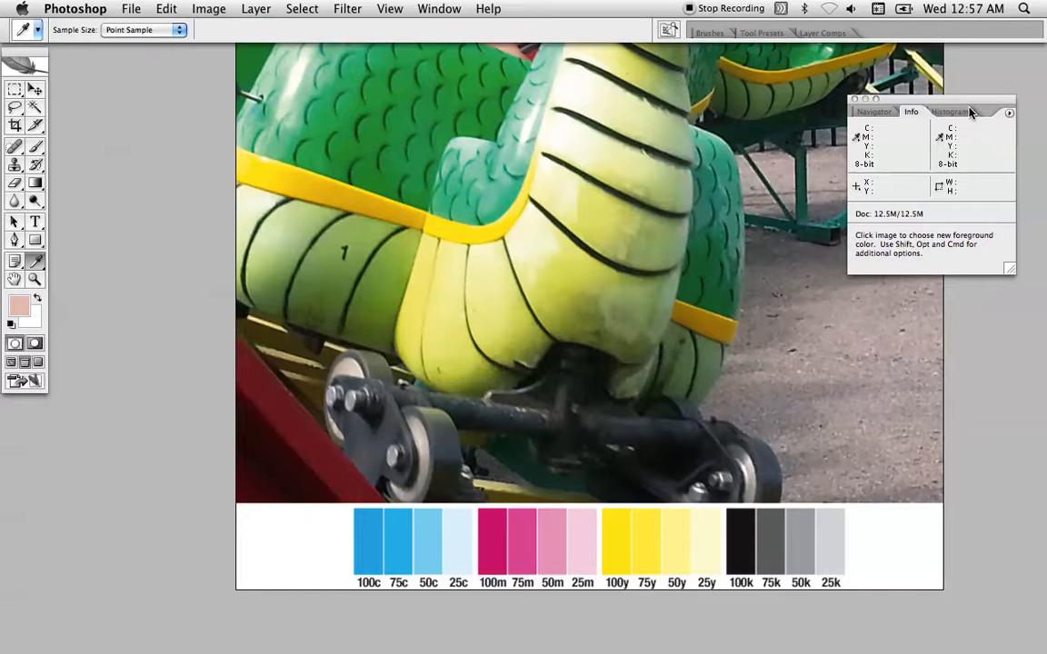
drag(965, 110, 600, 326)
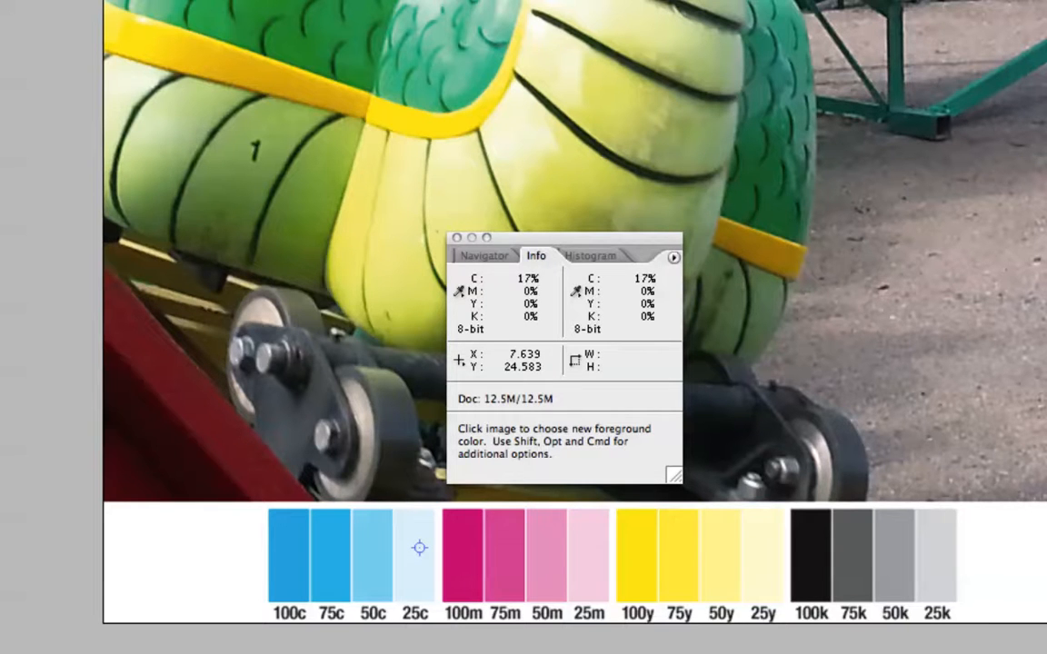
Examine the riders, the snake and the color bars at actual pixels, and fit the whole photo on screen
key(alt+space)
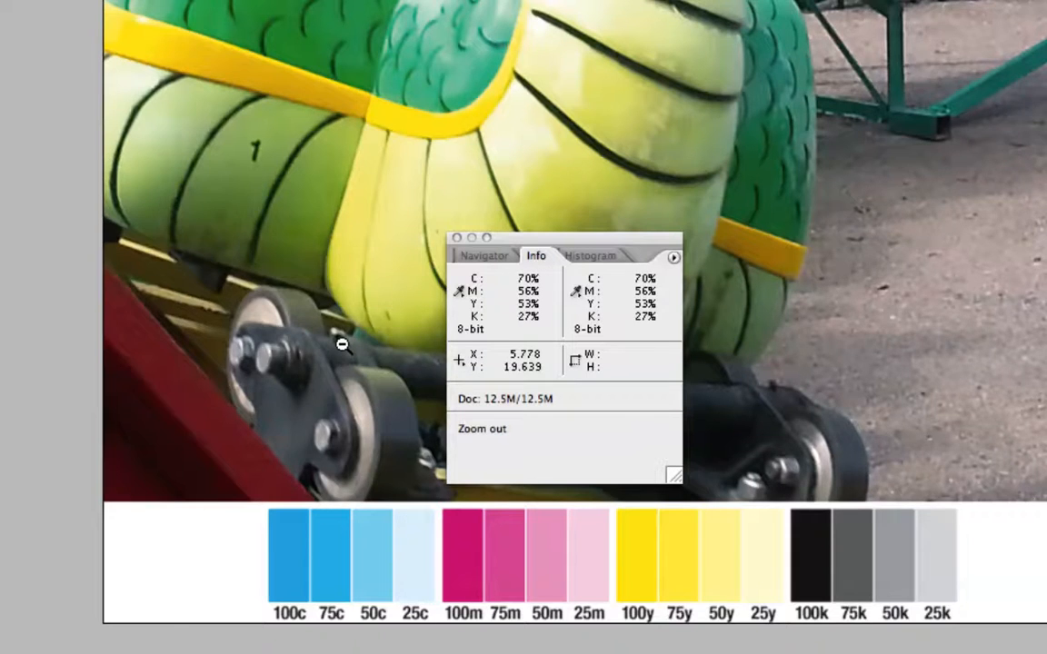
alt+click(342, 344)
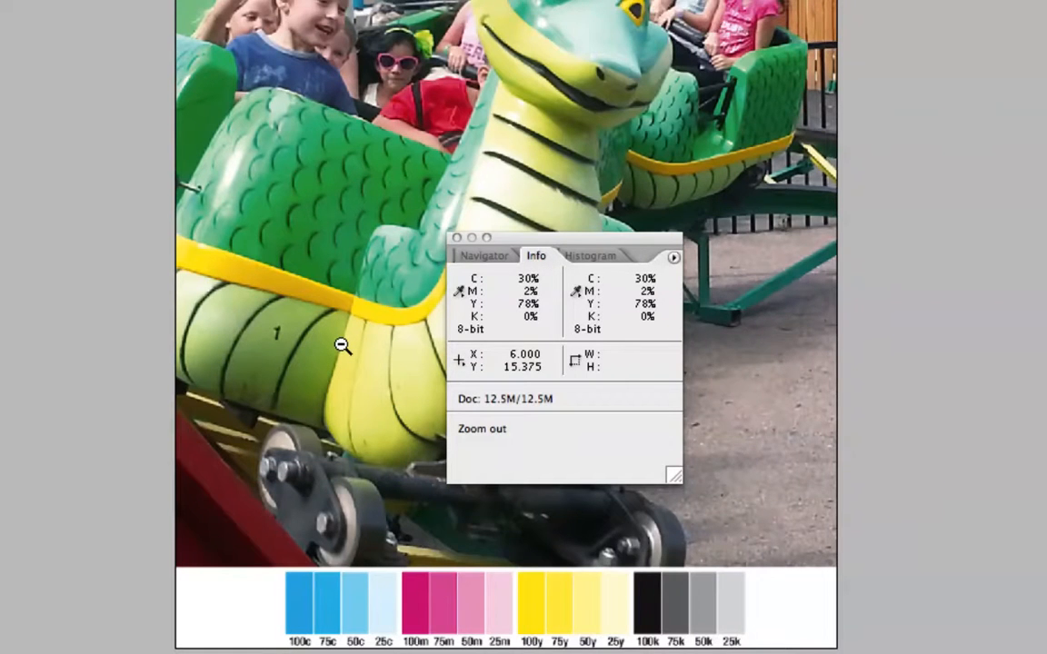
alt+click(340, 346)
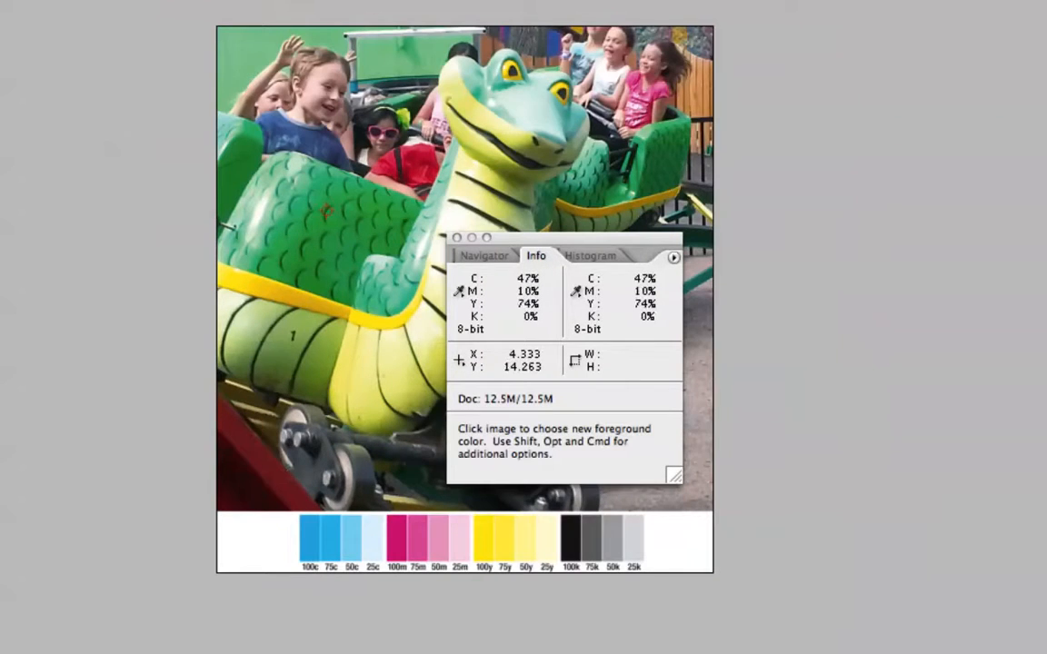
key(space)
drag(333, 194, 341, 334)
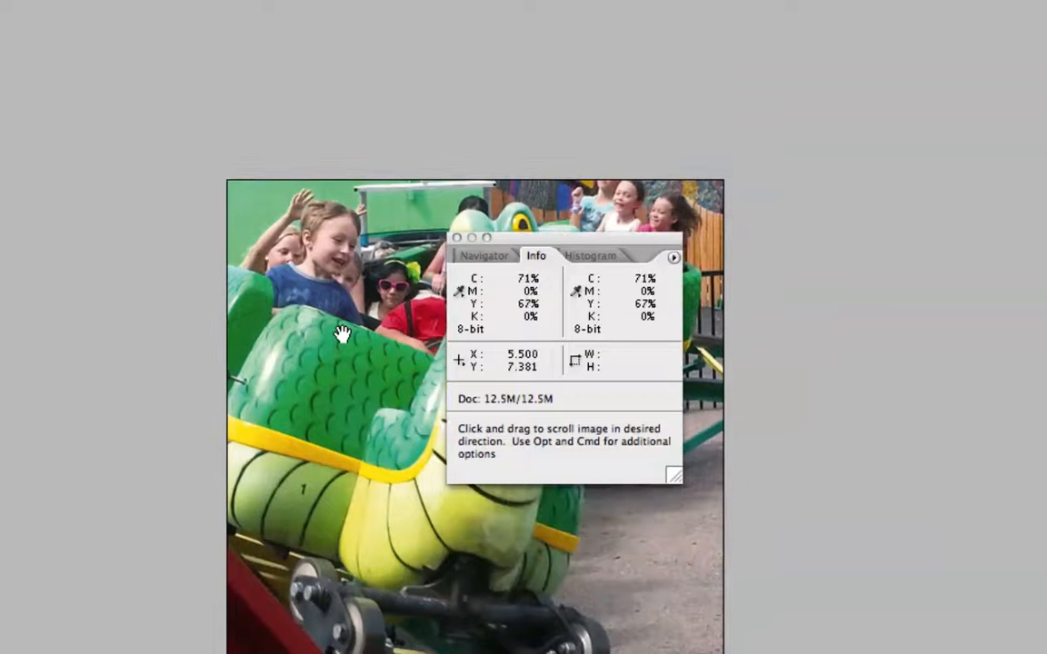
key(ctrl+space)
alt+click(341, 333)
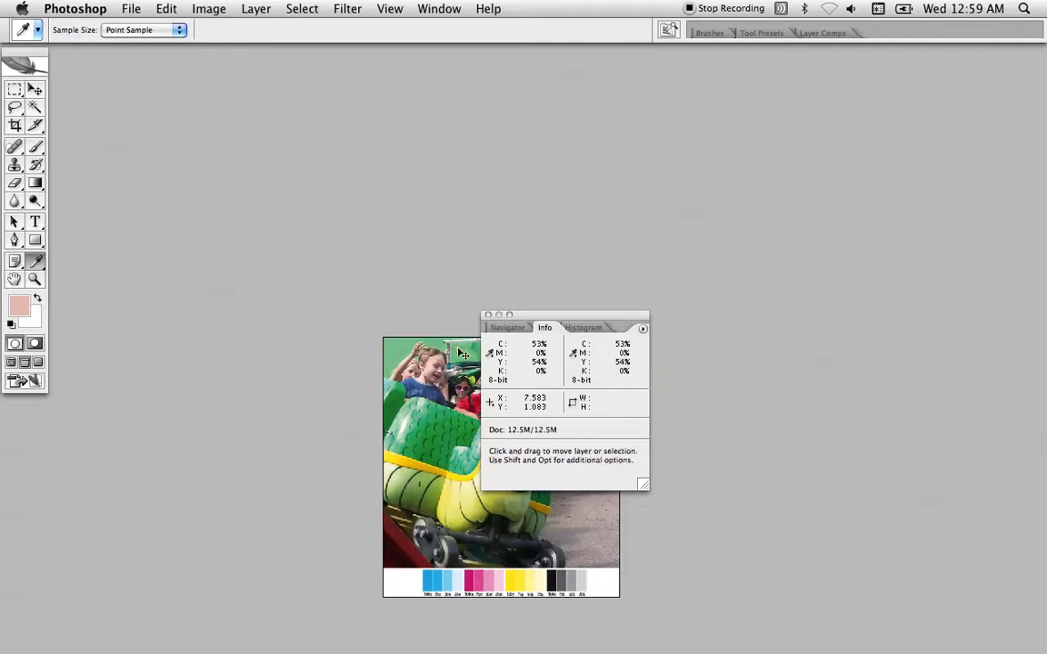
click(393, 8)
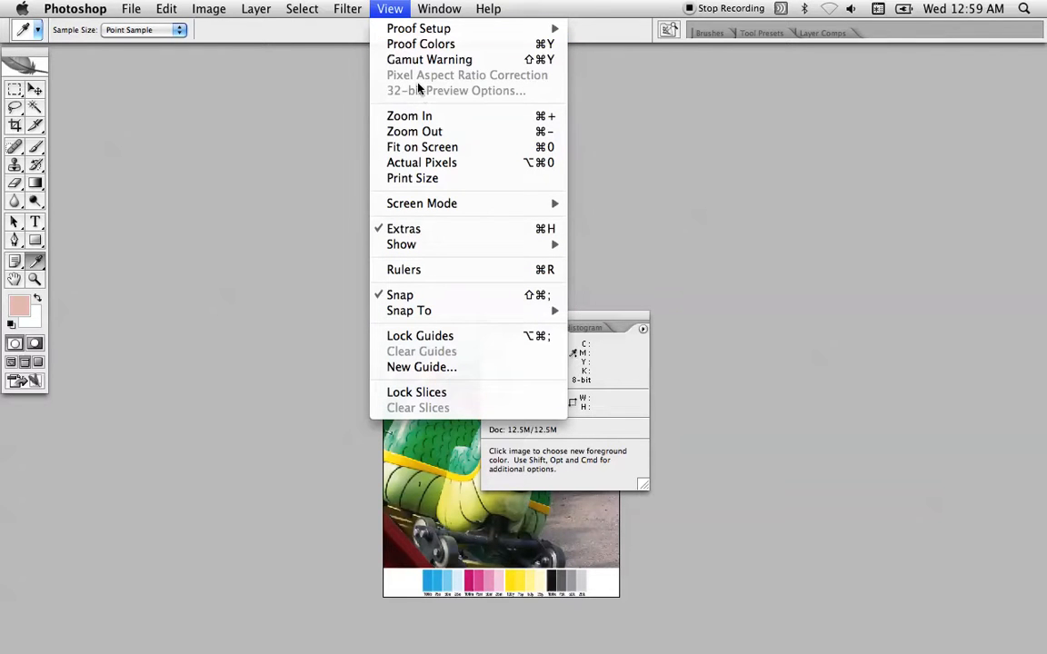
click(423, 162)
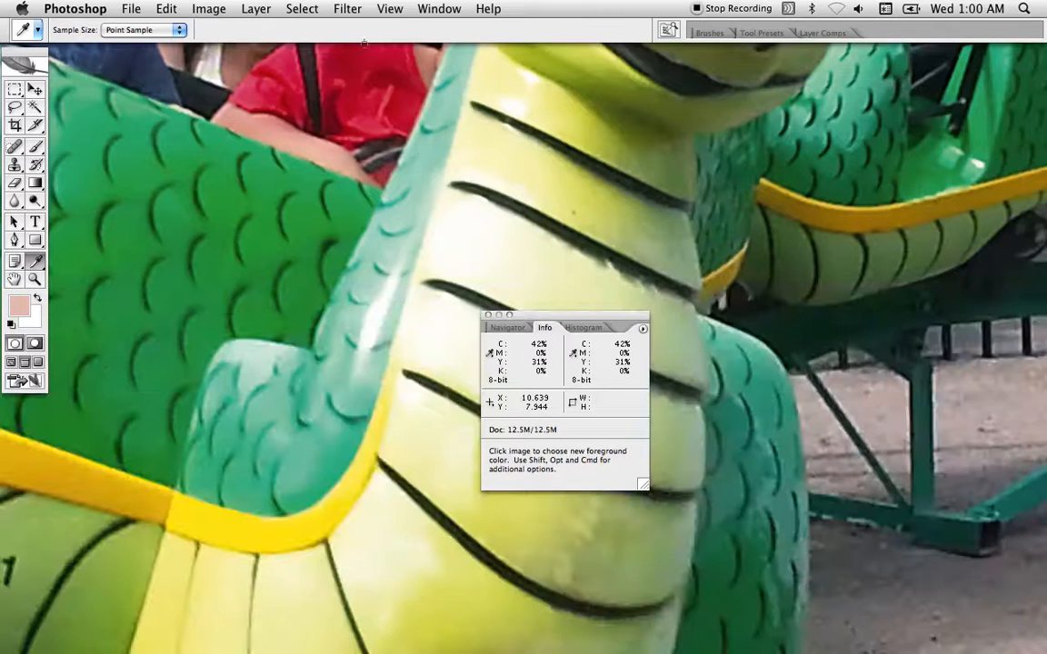
drag(479, 171, 623, 342)
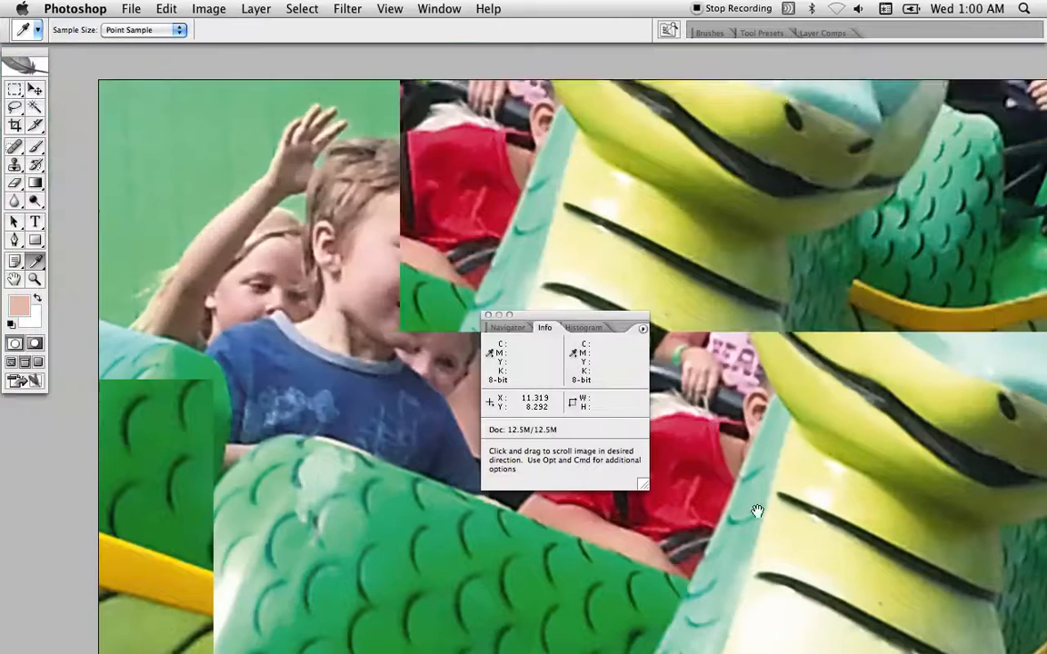
drag(412, 242, 474, 155)
drag(379, 439, 425, 257)
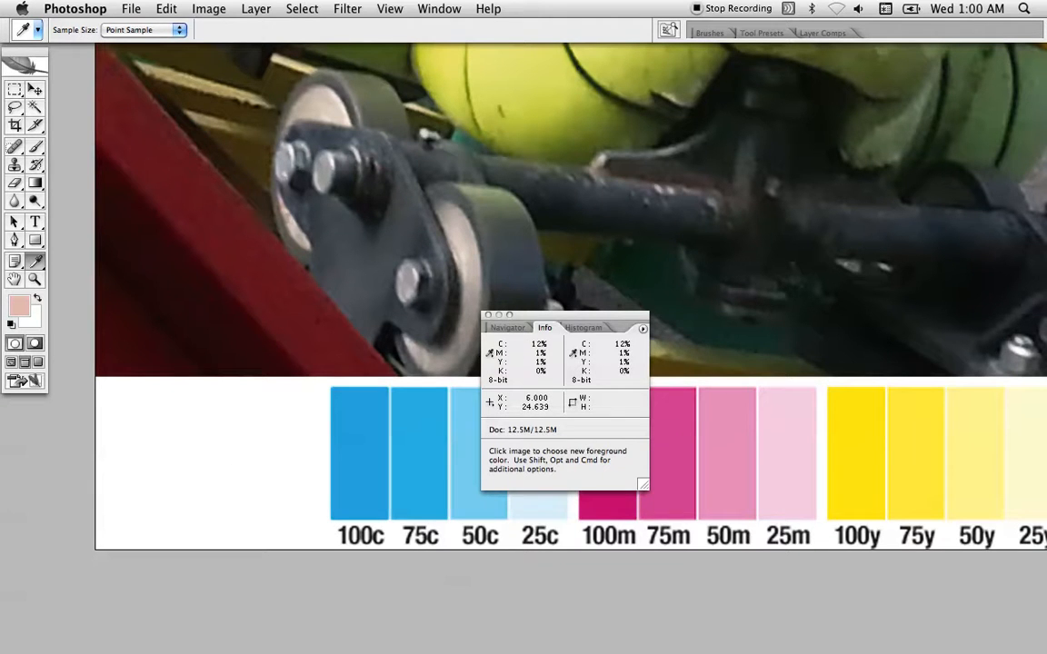
key(super+0)
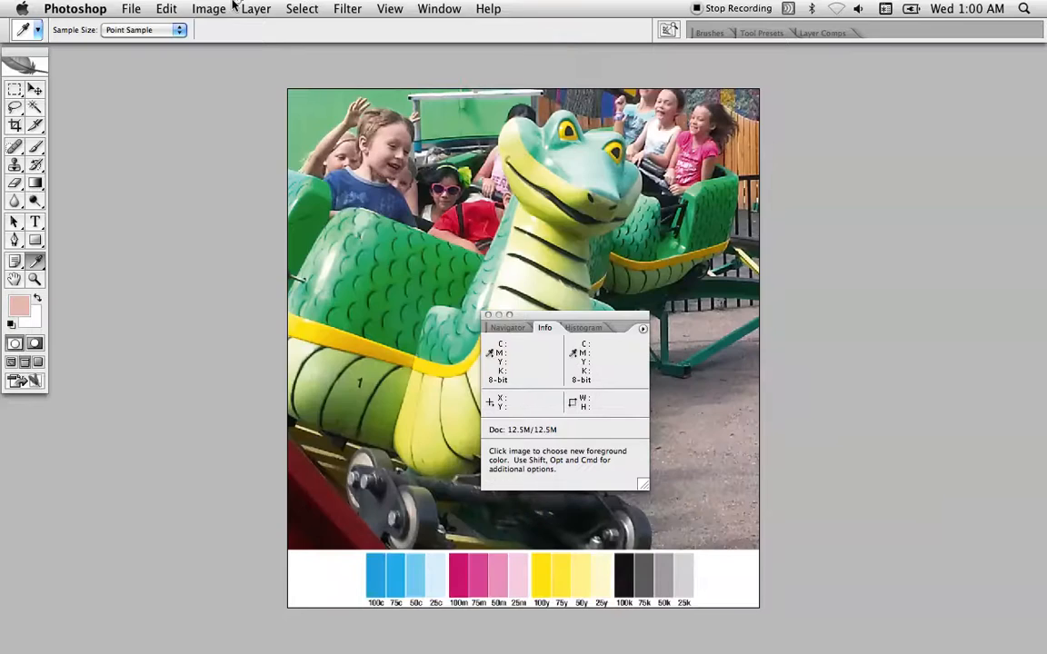
Revert the photo to its last saved version
click(256, 7)
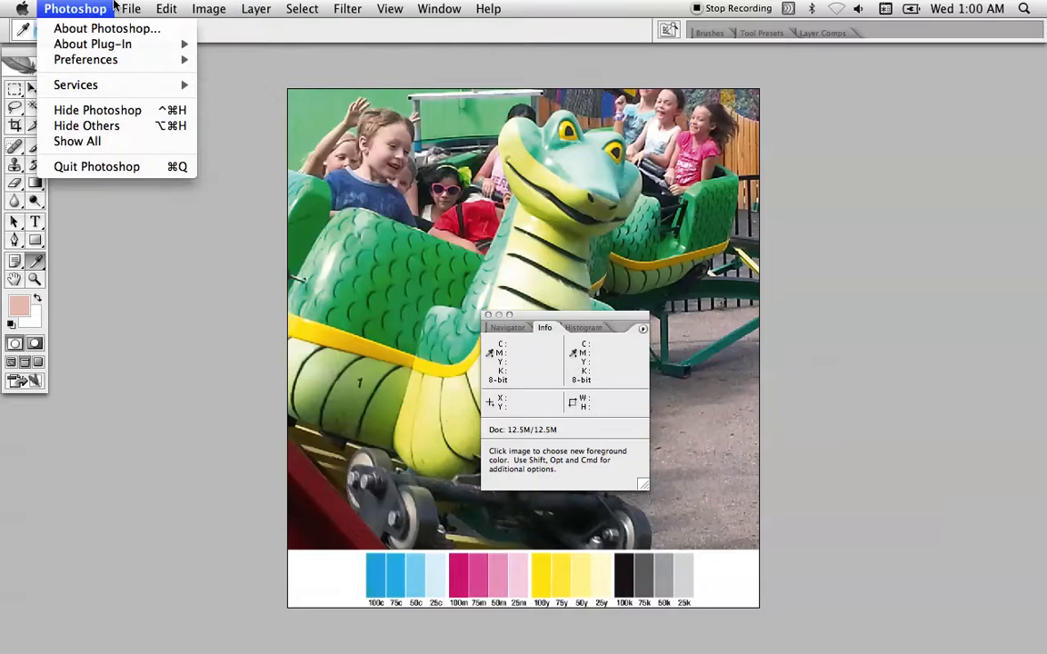
mouse_move(127, 7)
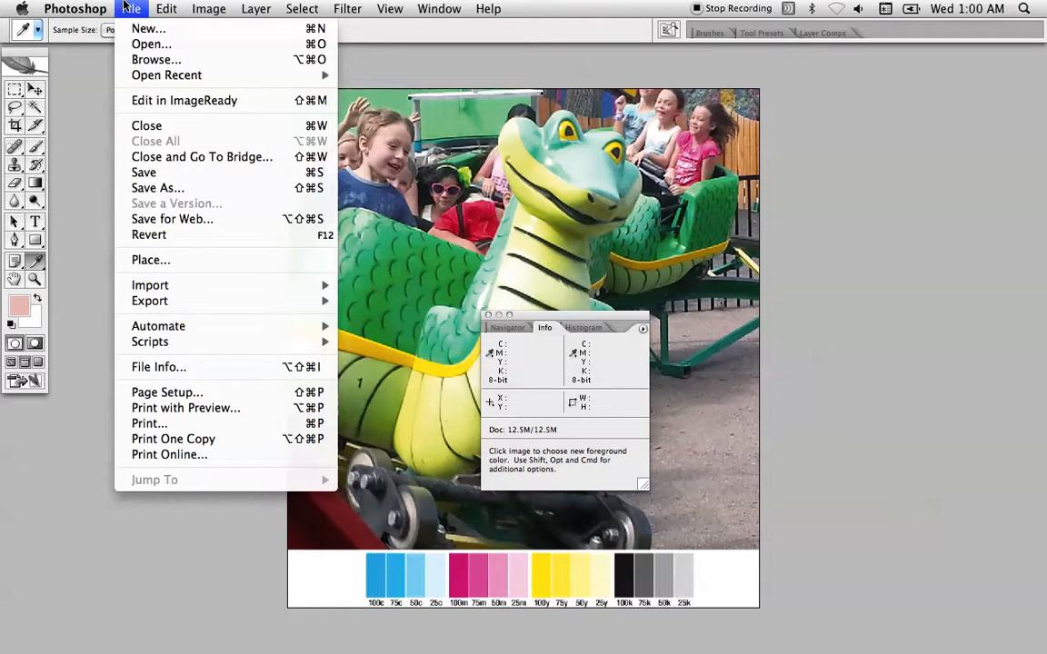
click(178, 238)
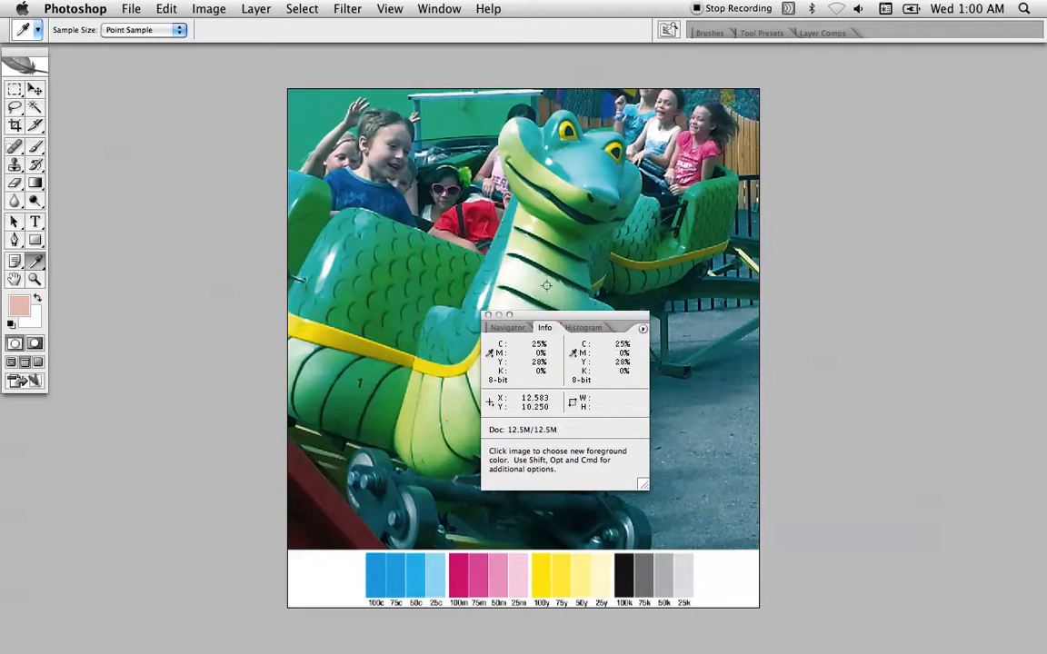
Move the Info palette off the photo, reopen Curves and darken the Black channel by raising the middle of its curve
drag(568, 320, 944, 203)
key(super+m)
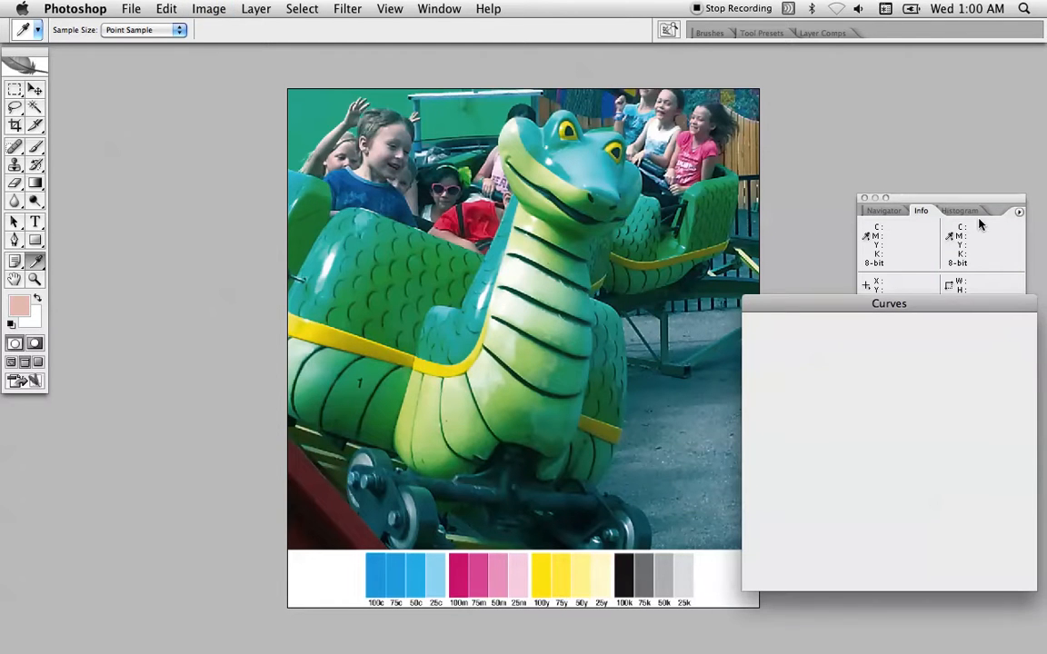
key(super+3)
key(super+4)
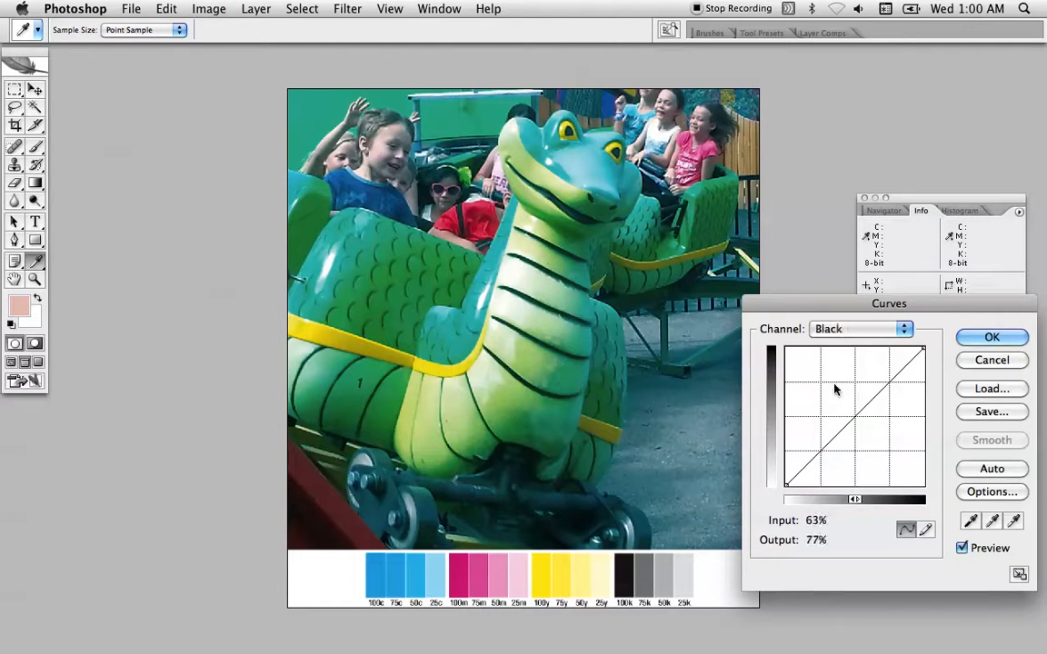
drag(854, 398, 857, 400)
Reduce the Cyan channel with a curve point at input 76, output 51, and slightly lower its darkest endpoint
key(super+1)
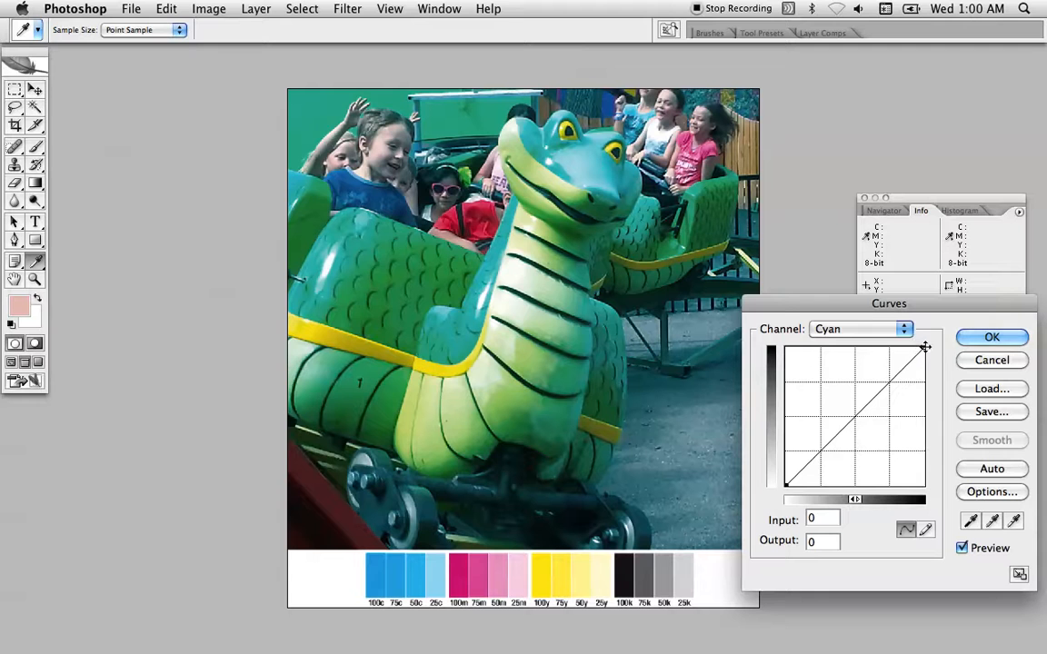
drag(925, 346, 891, 416)
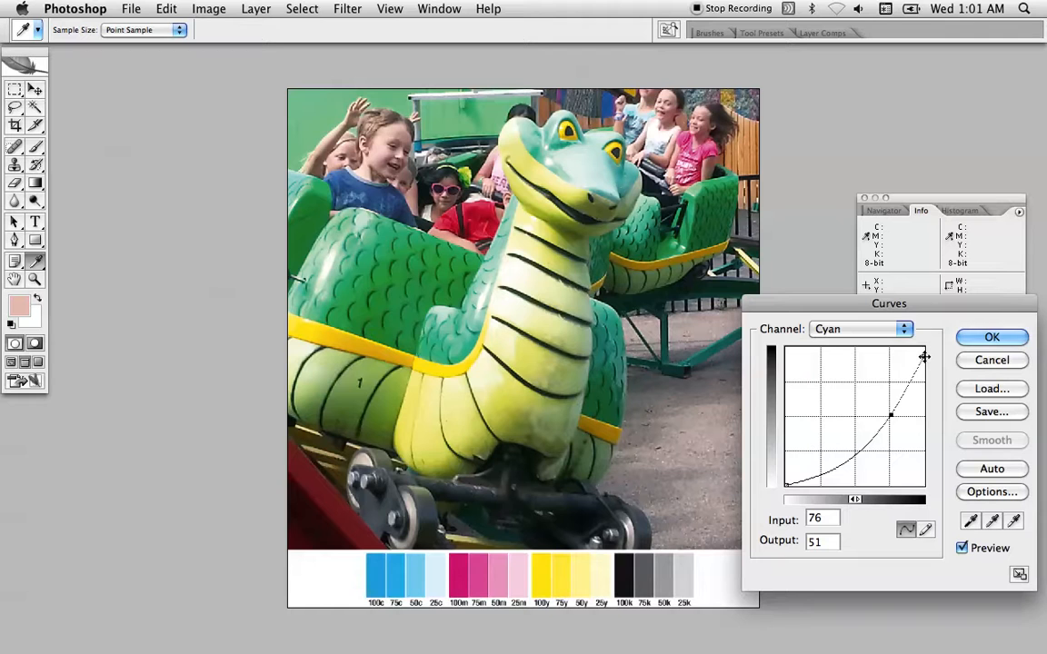
drag(817, 474, 824, 338)
drag(920, 530, 923, 568)
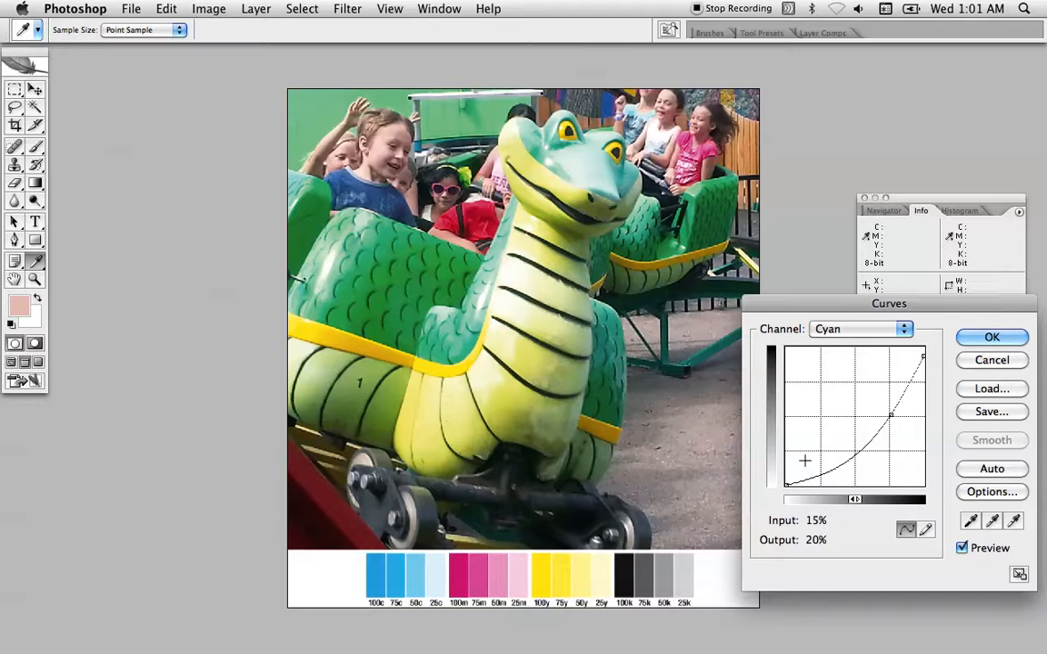
Refine the Cyan curve to input 76, output 54, with its endpoint at input 100, output 93, and apply the Curves adjustment
mouse_move(922, 357)
mouse_down()
mouse_move(922, 373)
mouse_move(927, 355)
mouse_move(929, 365)
mouse_move(942, 363)
mouse_up()
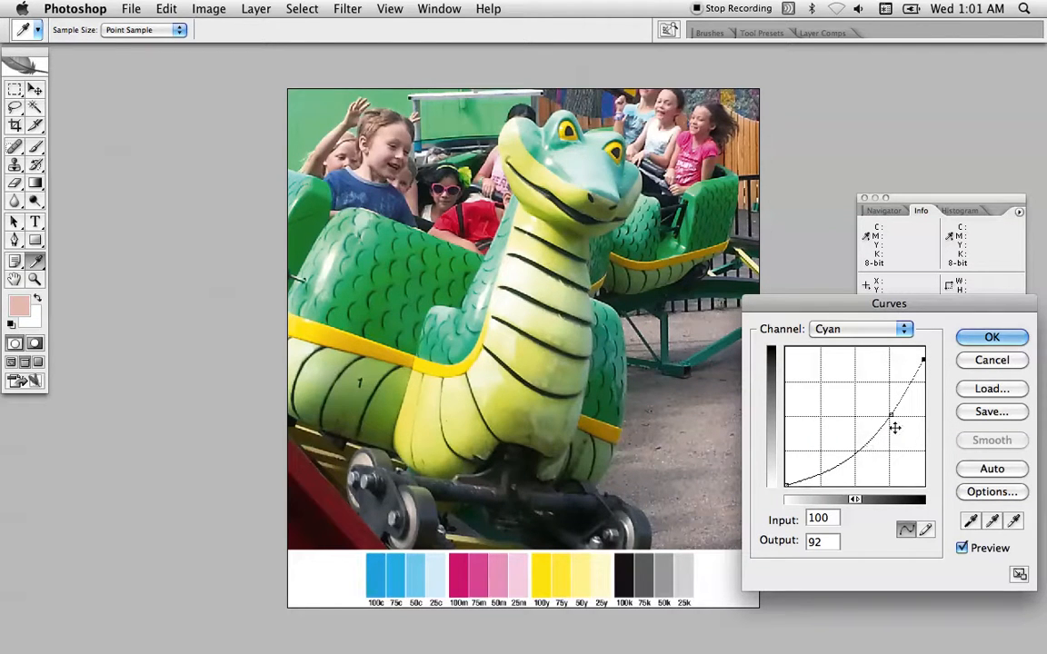
drag(891, 415, 891, 411)
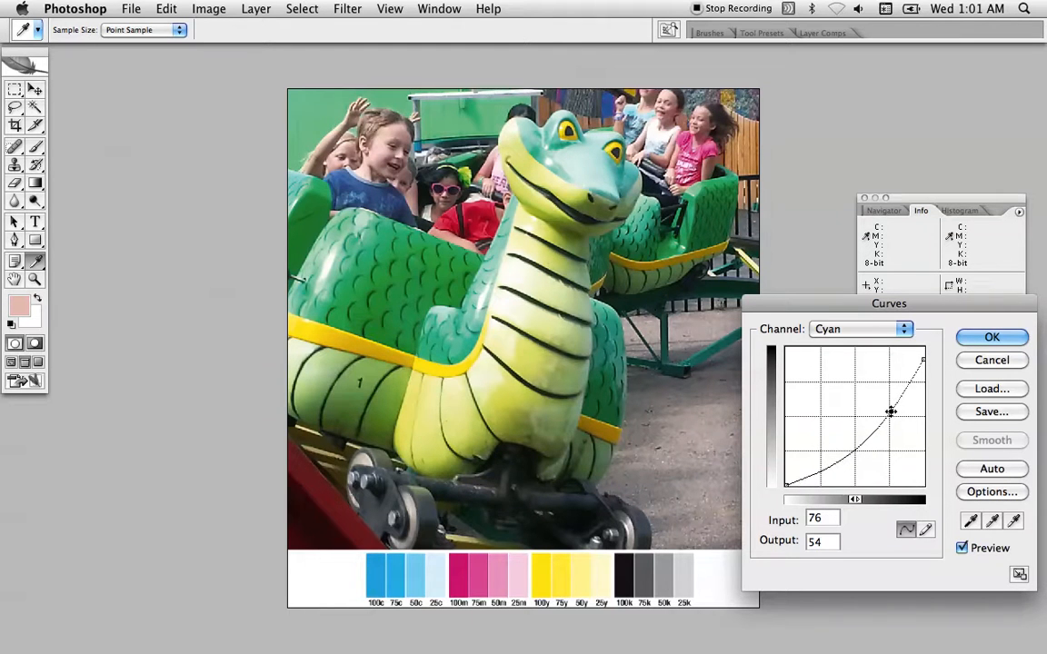
click(923, 359)
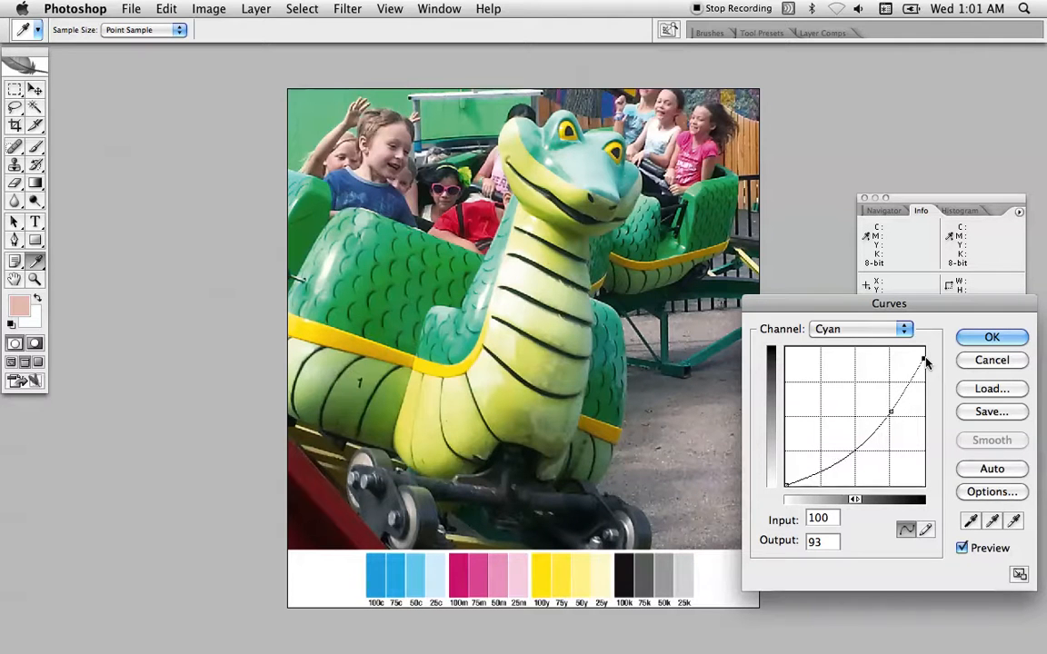
click(990, 338)
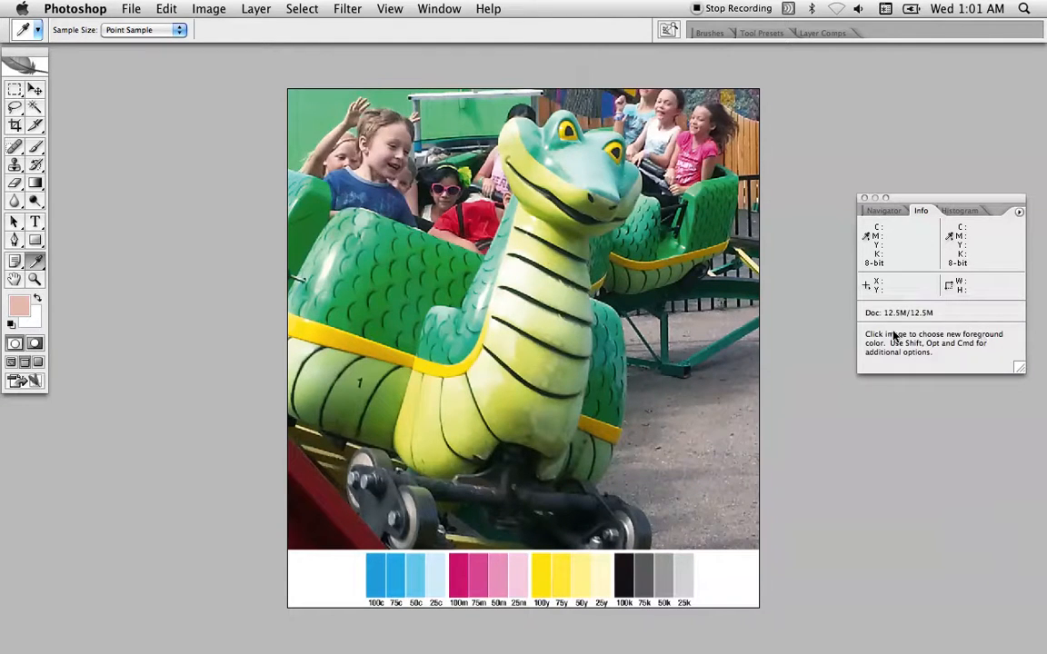
Read the ink values of the cyan patches in the color bars, including the 25c patch
super+click(571, 469)
drag(404, 592, 577, 431)
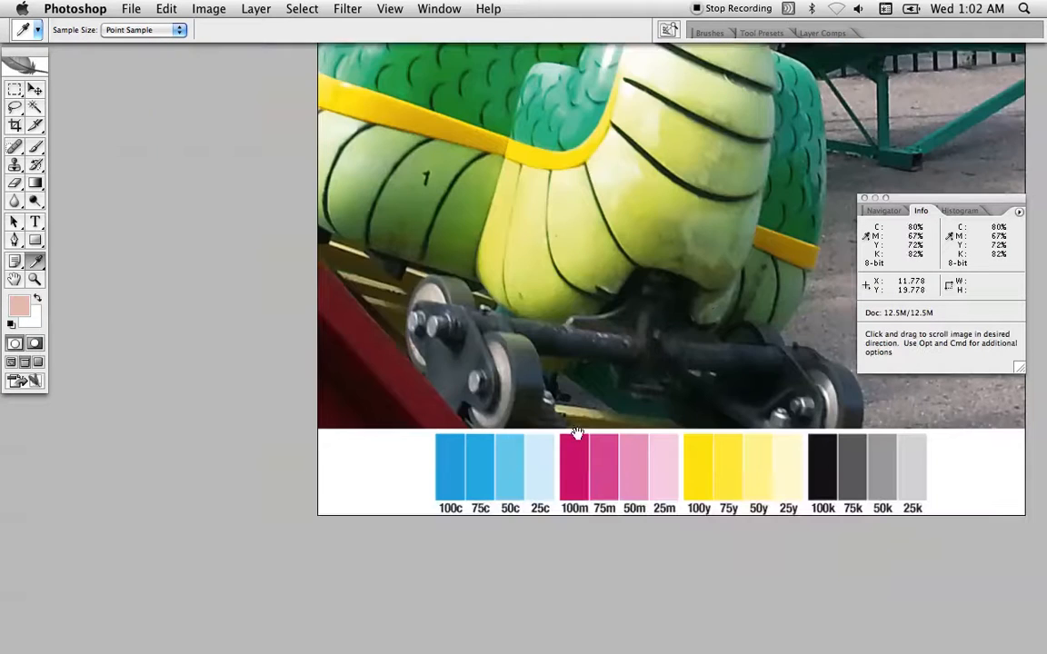
super+click(500, 473)
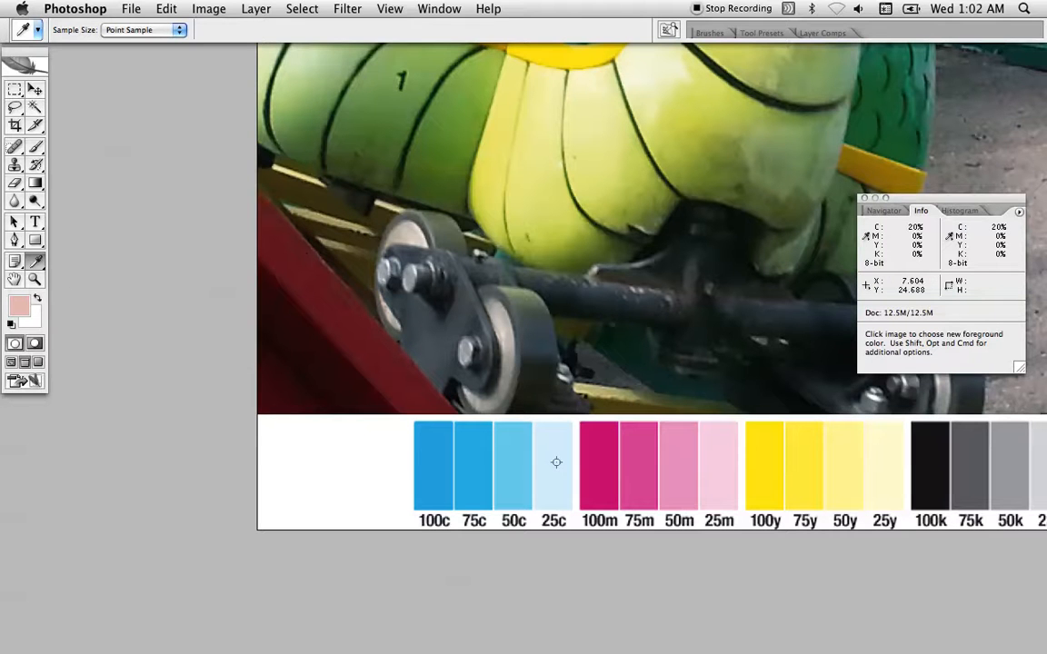
key(alt+space)
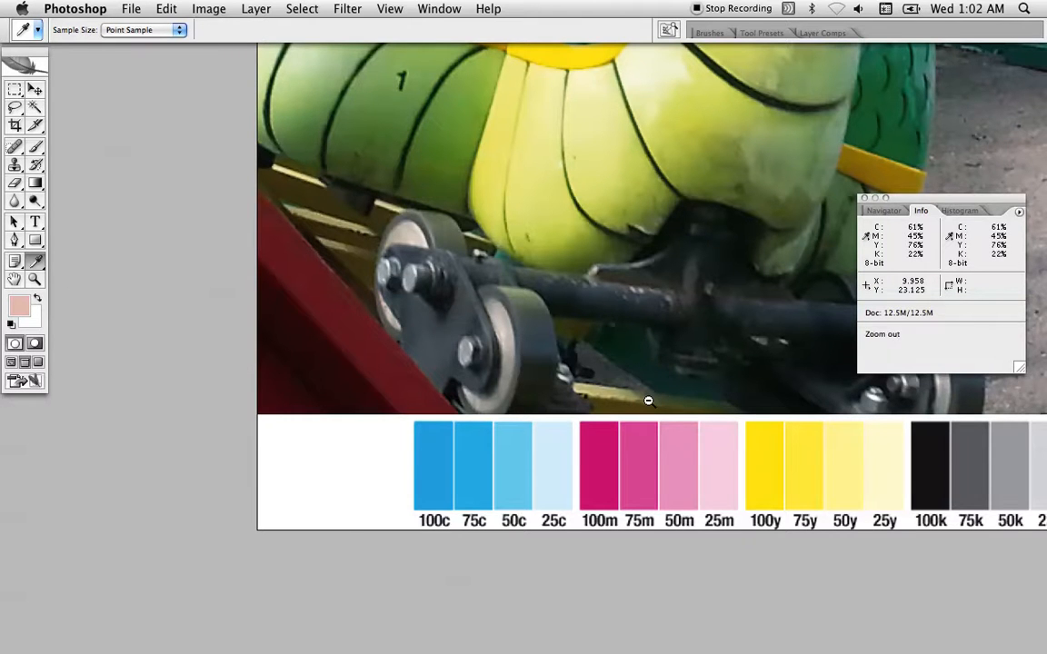
click(648, 401)
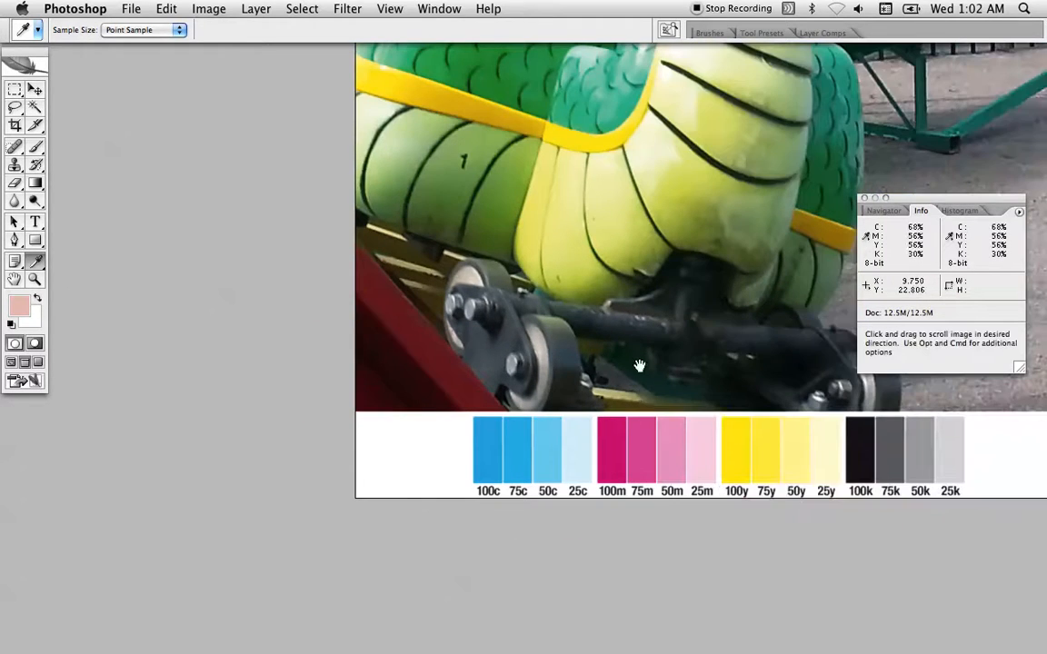
Check the skin tone ink values on the front boy's face and return to the whole photo
drag(623, 334, 455, 638)
drag(479, 424, 520, 489)
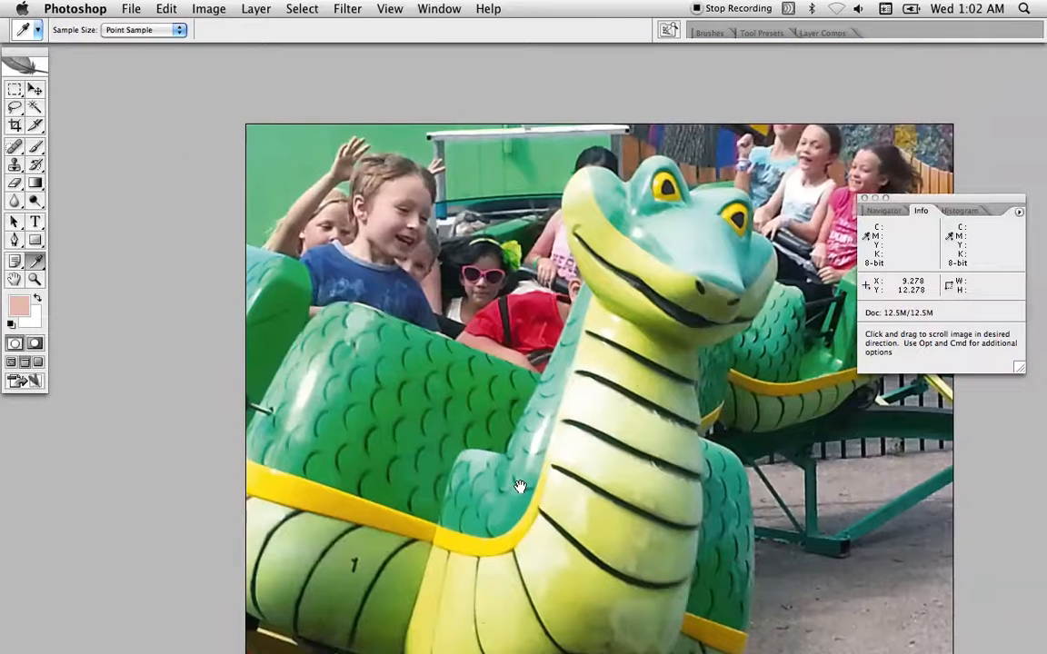
alt+click(382, 215)
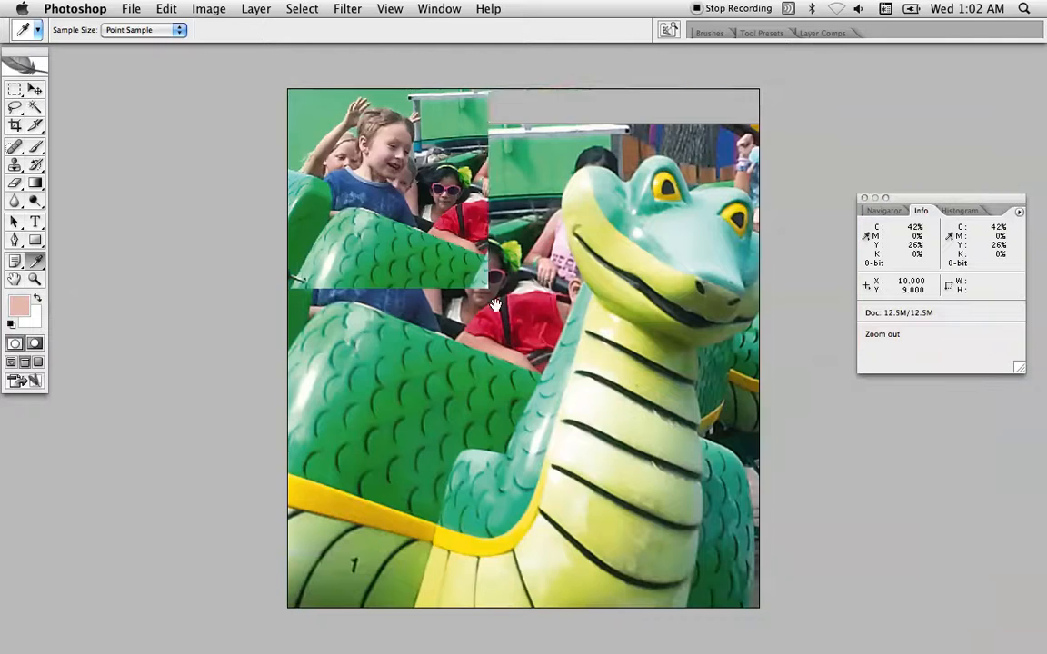